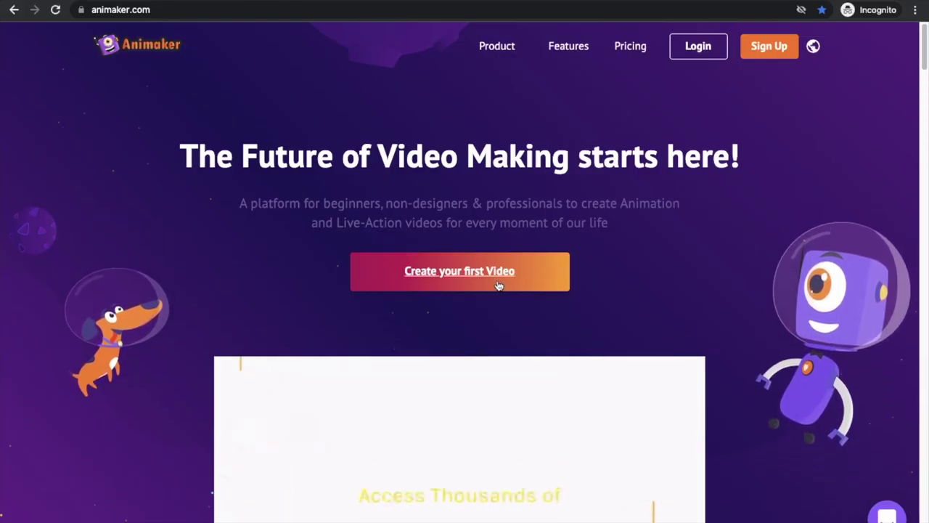
- Start creating a new video in Animaker from a blank page
{"action": "left_click", "coordinate": [499, 286]}
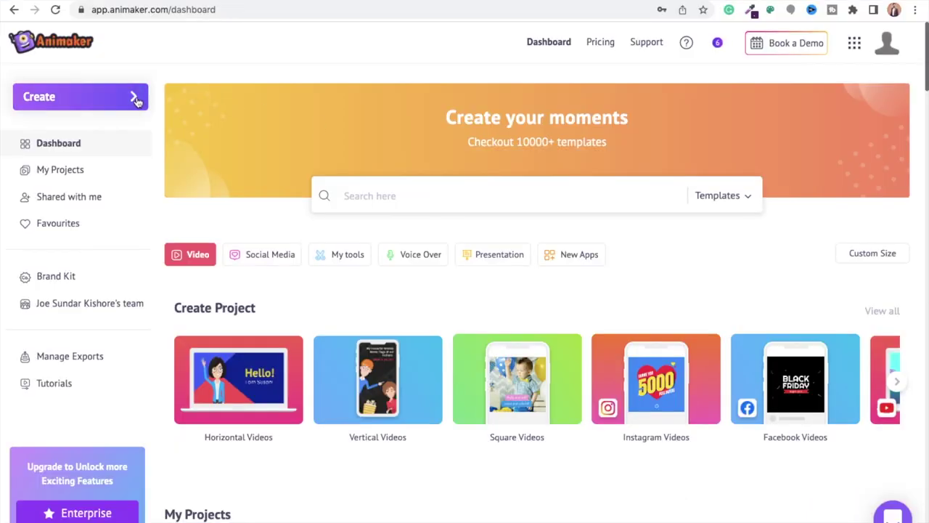
{"action": "left_click", "coordinate": [137, 98]}
{"action": "left_click", "coordinate": [193, 104]}
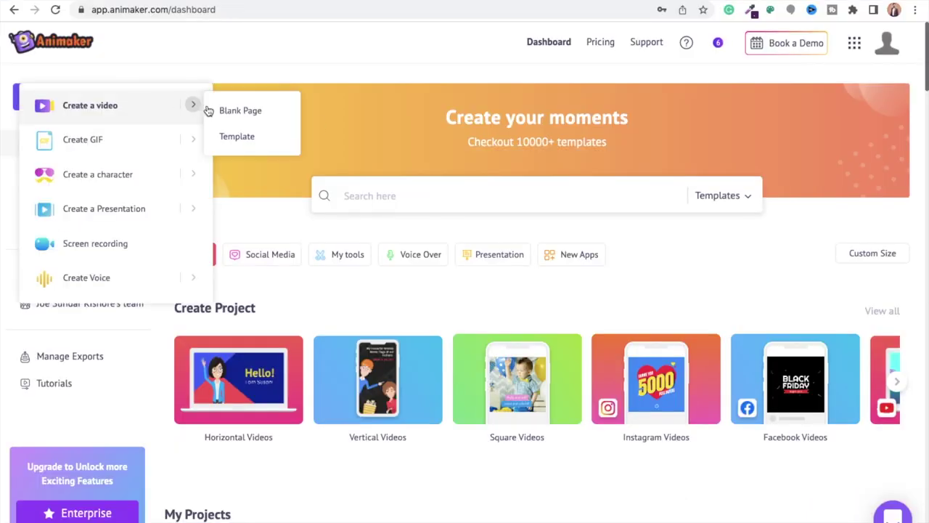
{"action": "left_click", "coordinate": [240, 110]}
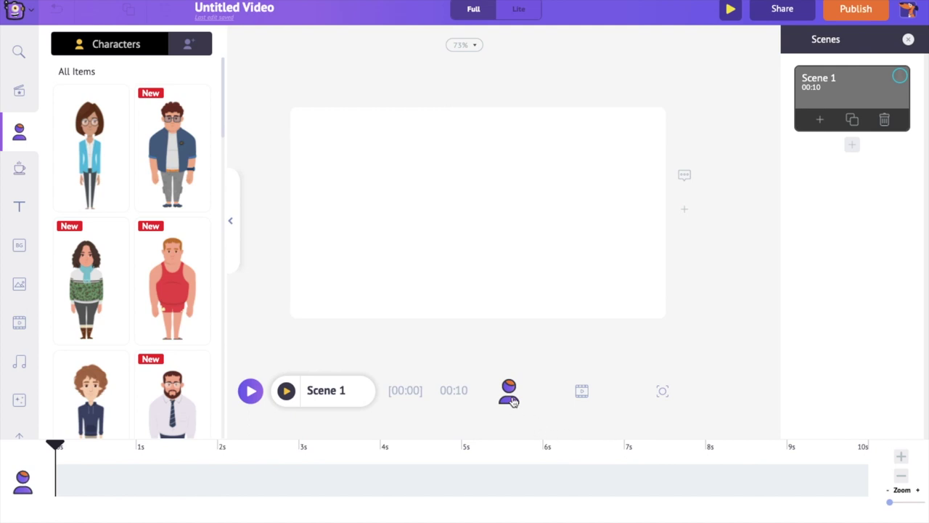
- Look at the video and camera timelines, and return to the scene timeline
{"action": "left_click", "coordinate": [581, 392]}
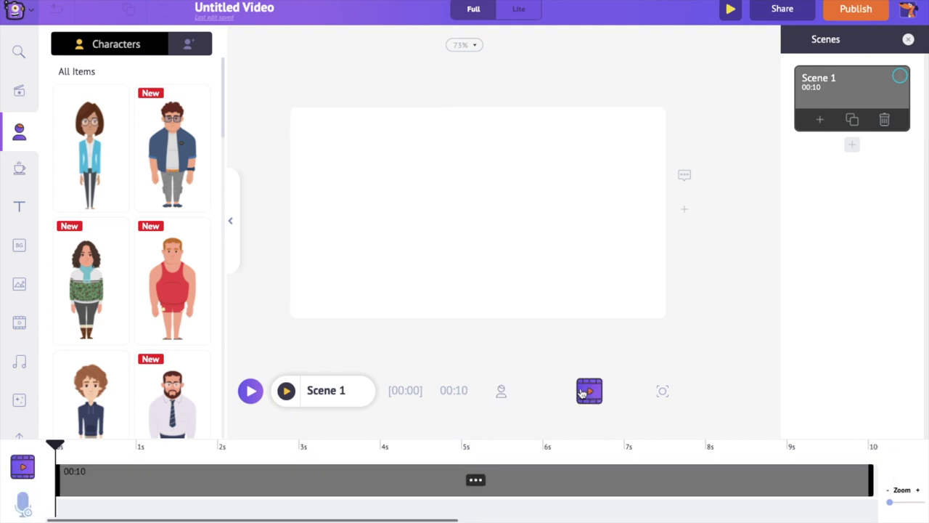
{"action": "left_click", "coordinate": [668, 394]}
{"action": "left_click", "coordinate": [507, 390]}
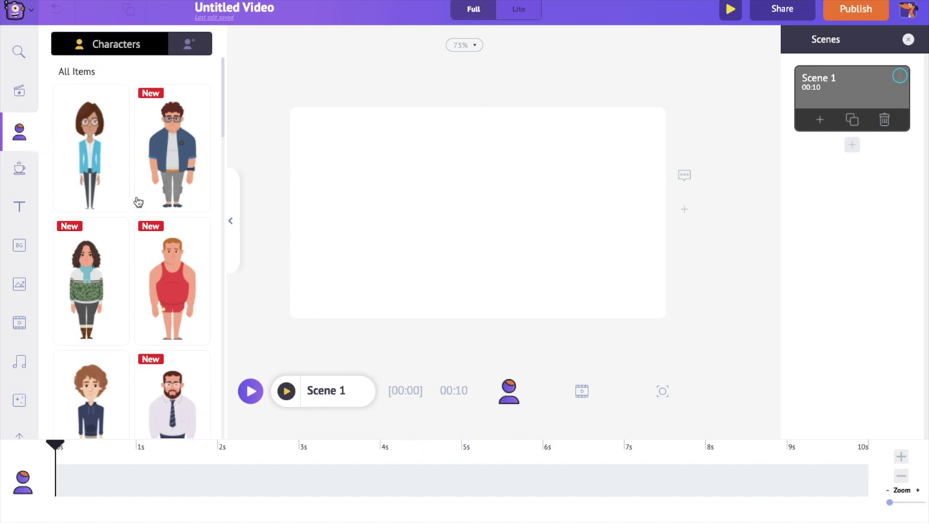
- Look through the character, property and music libraries to see which assets are available for the video
{"action": "scroll", "coordinate": [138, 202], "scroll_direction": "down", "scroll_amount": 5}
{"action": "scroll", "coordinate": [138, 202], "scroll_direction": "up", "scroll_amount": 5}
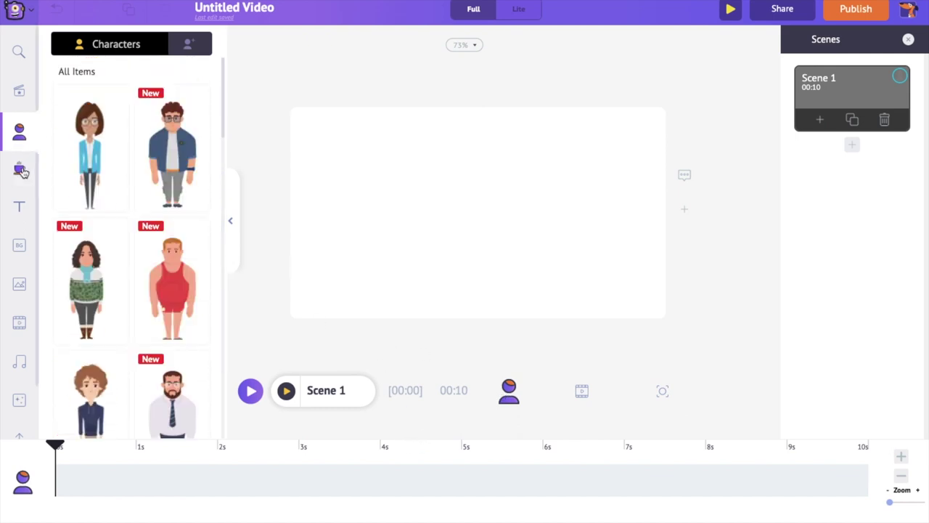
{"action": "left_click", "coordinate": [20, 171]}
{"action": "scroll", "coordinate": [114, 217], "scroll_direction": "down", "scroll_amount": 6}
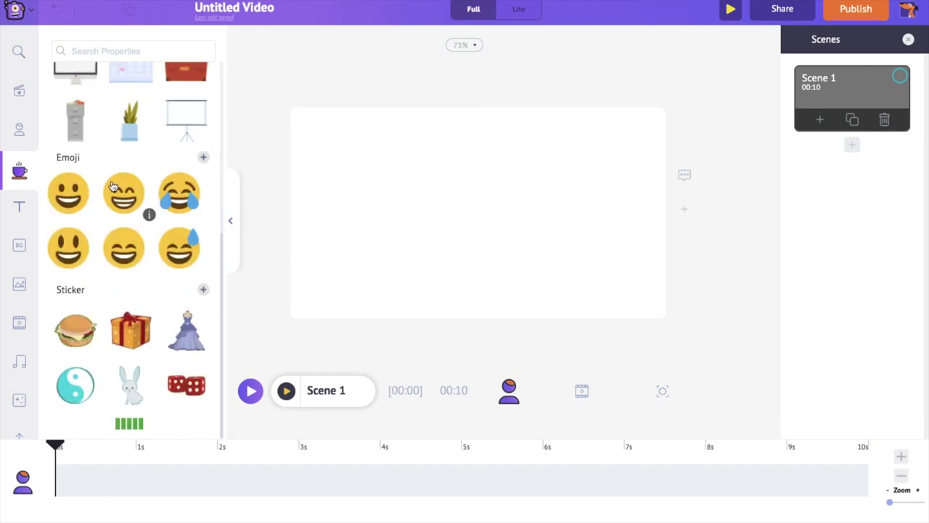
{"action": "scroll", "coordinate": [114, 263], "scroll_direction": "up", "scroll_amount": 6}
{"action": "left_click", "coordinate": [16, 367]}
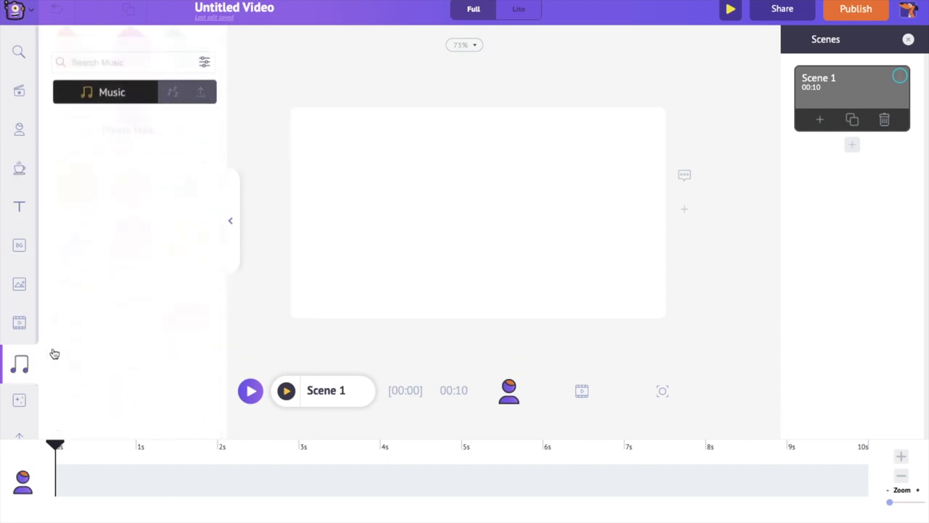
{"action": "scroll", "coordinate": [80, 312], "scroll_direction": "down", "scroll_amount": 2}
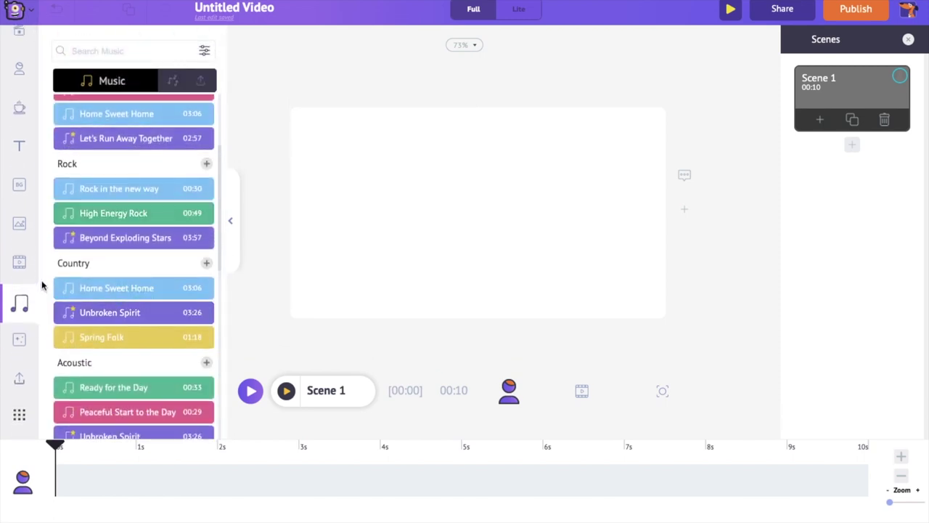
{"action": "left_click", "coordinate": [21, 142]}
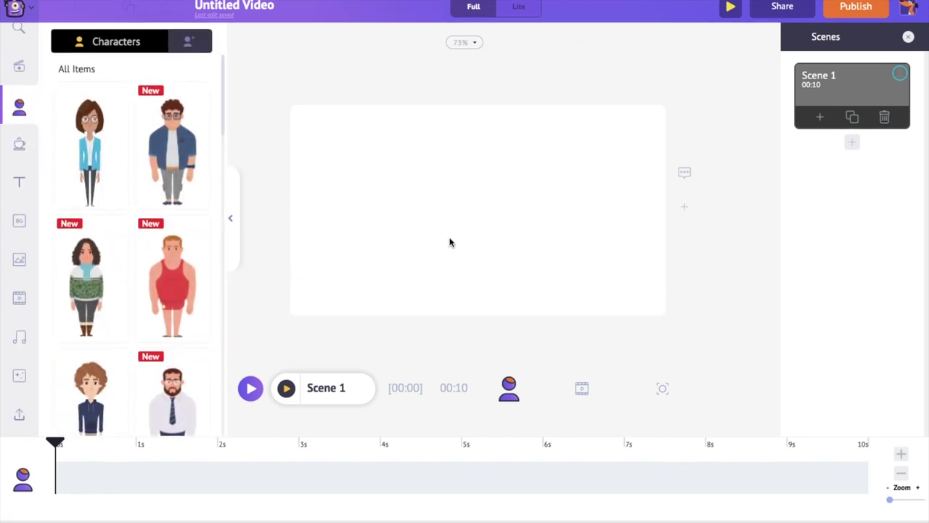
- Upload Last Day On Earth.mp3 from the Desktop and add the track to the video
{"action": "left_click", "coordinate": [18, 416]}
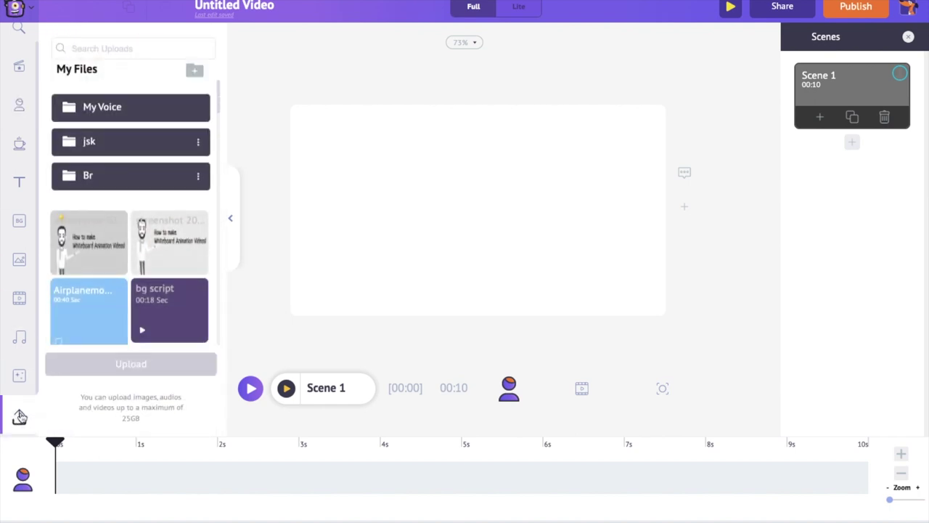
{"action": "left_click", "coordinate": [113, 374]}
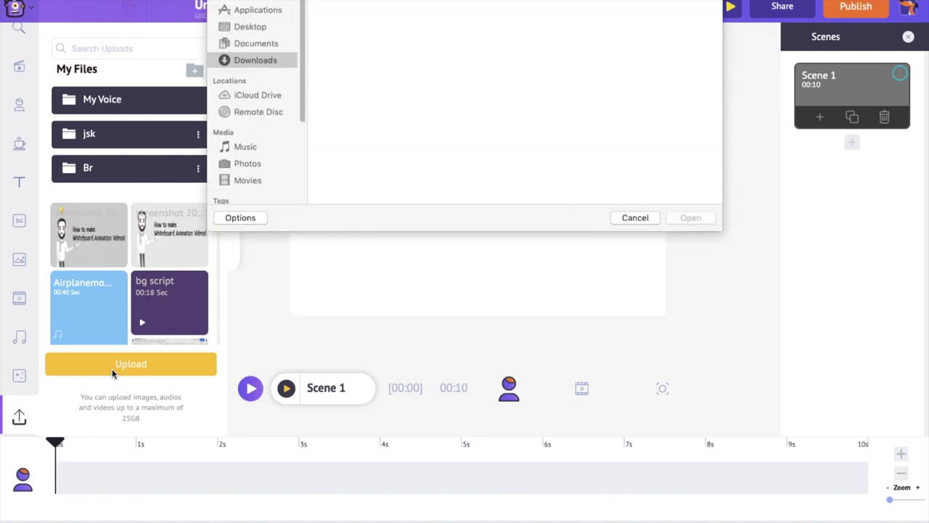
{"action": "left_click", "coordinate": [523, 144]}
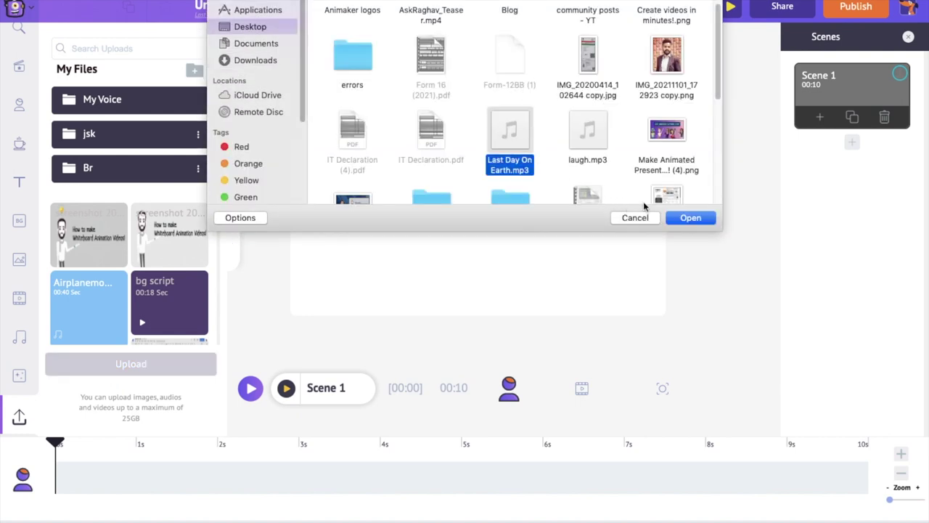
{"action": "left_click", "coordinate": [690, 218]}
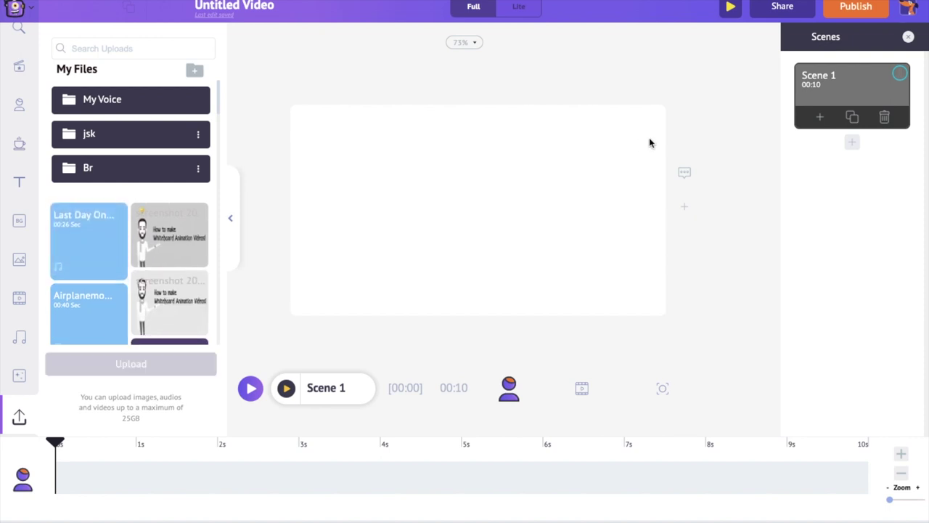
{"action": "mouse_move", "coordinate": [91, 245]}
{"action": "left_click", "coordinate": [91, 245]}
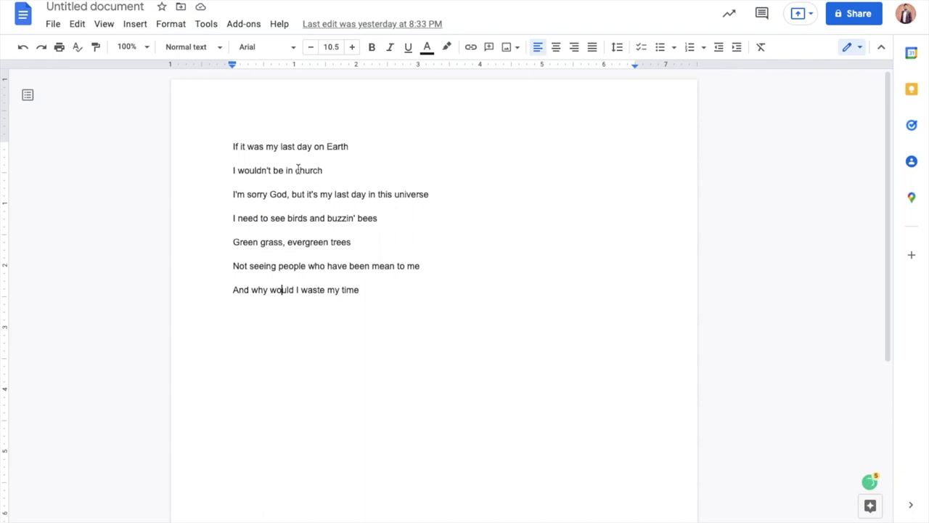
- Switch to the lyrics document in Google Docs and highlight the opening line, followed by the second and third lines
{"action": "left_click_drag", "start_coordinate": [233, 146], "coordinate": [349, 149]}
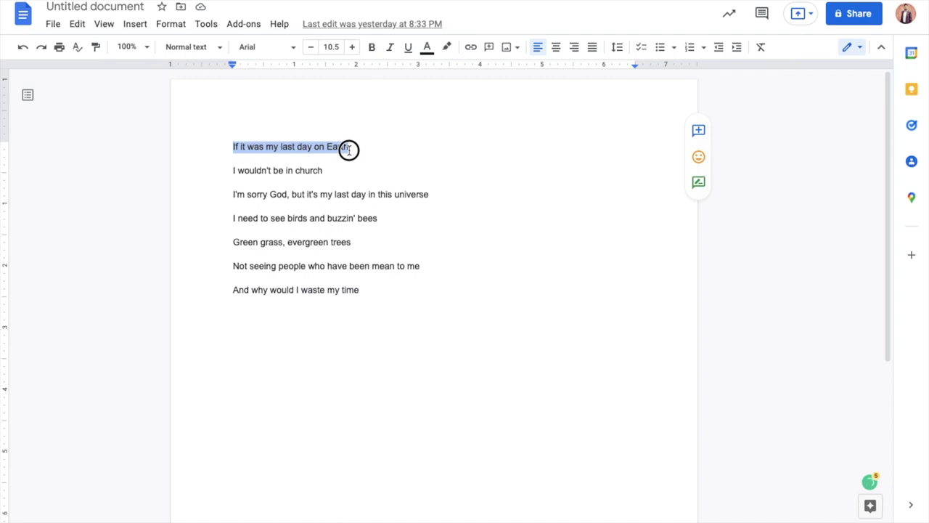
{"action": "left_click_drag", "start_coordinate": [333, 193], "coordinate": [227, 167]}
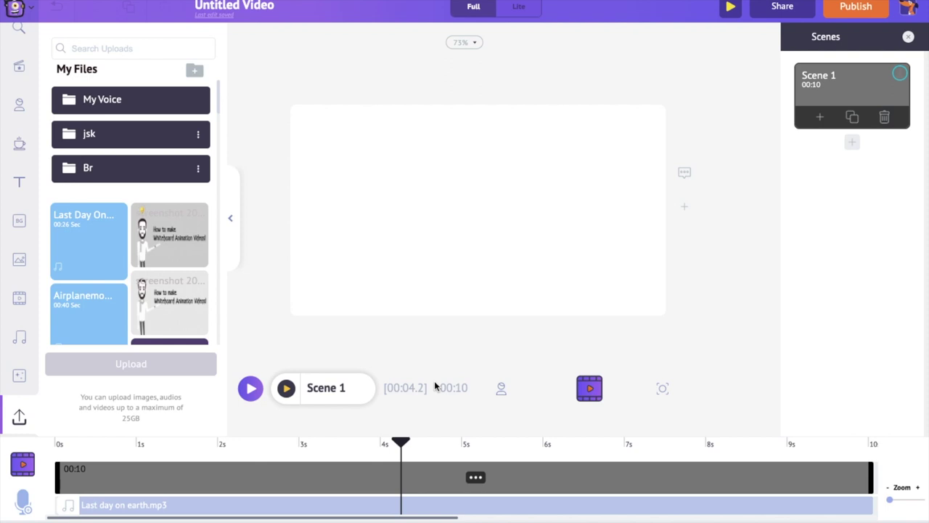
- Back in Animaker, play Scene 1 from the beginning to check the song timing, and shorten the scene to 4 seconds
{"action": "left_click", "coordinate": [286, 391]}
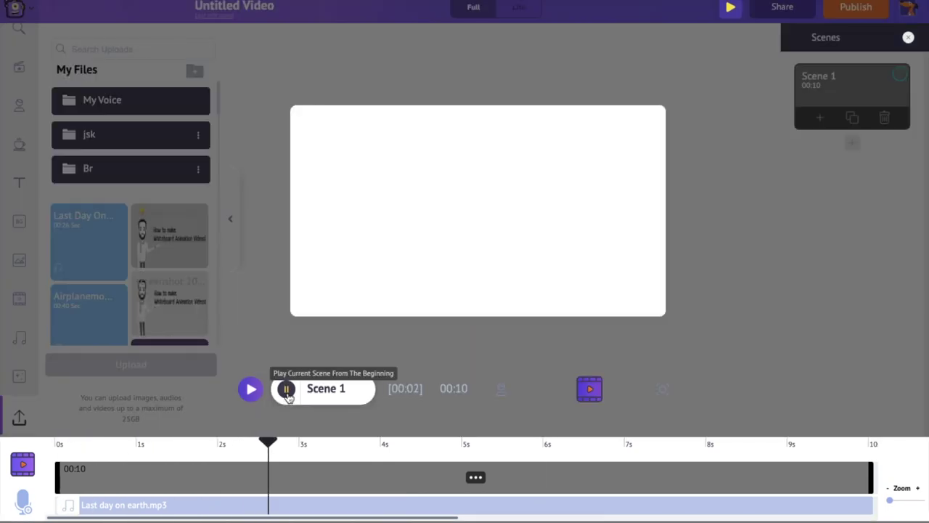
{"action": "left_click", "coordinate": [286, 390]}
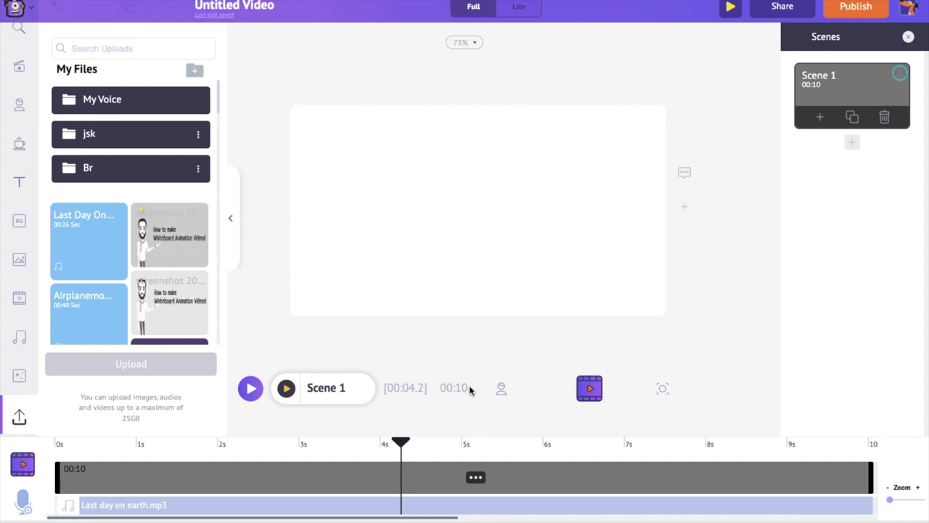
{"action": "left_click", "coordinate": [502, 388]}
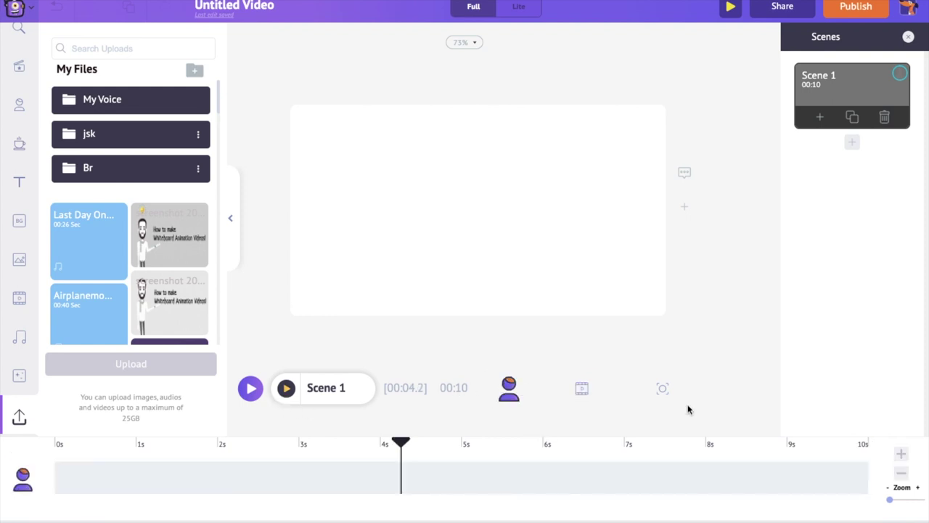
{"action": "left_click", "coordinate": [901, 473]}
{"action": "left_click", "coordinate": [901, 473]}
{"action": "left_click", "coordinate": [901, 473]}
{"action": "left_click", "coordinate": [901, 474]}
{"action": "left_click", "coordinate": [901, 474]}
{"action": "left_click", "coordinate": [901, 474]}
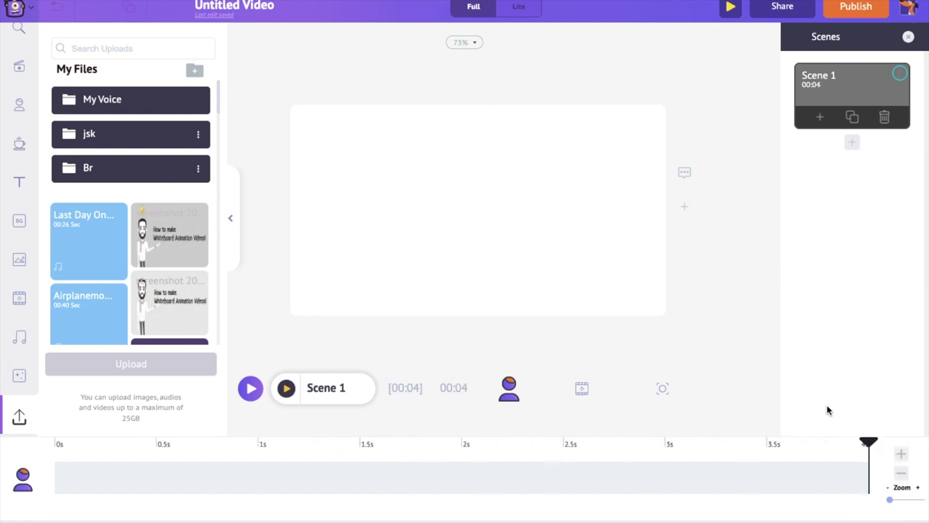
{"action": "left_click", "coordinate": [866, 440]}
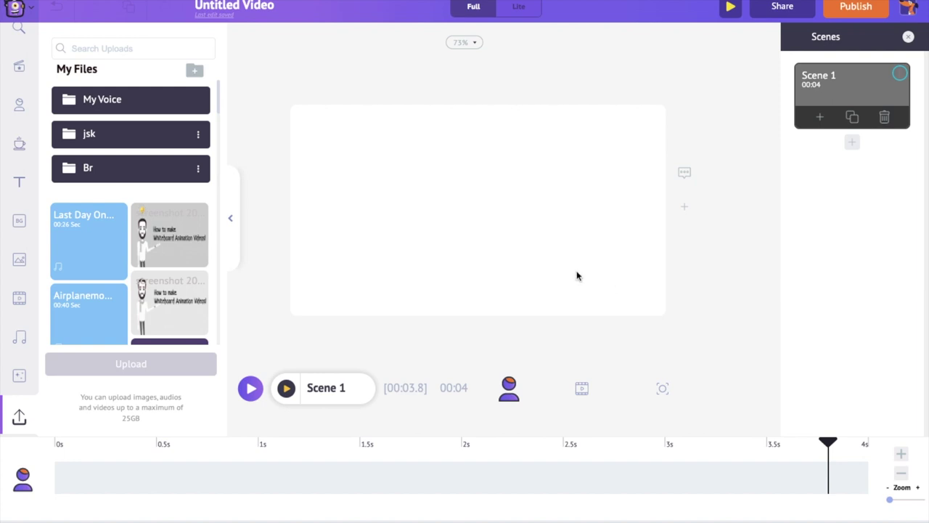
- Browse the ready-made characters in the character library
{"action": "left_click", "coordinate": [20, 106]}
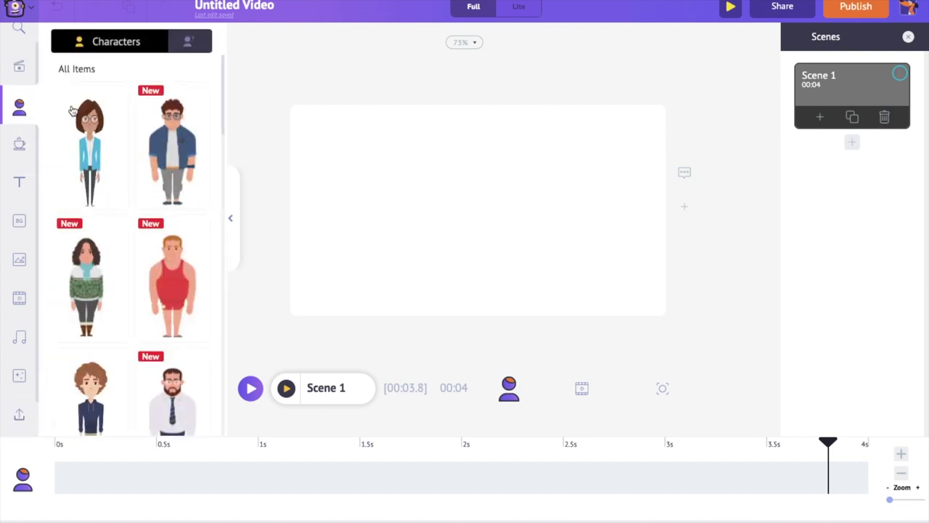
{"action": "scroll", "coordinate": [181, 184], "scroll_direction": "down", "scroll_amount": 1}
{"action": "scroll", "coordinate": [181, 185], "scroll_direction": "down", "scroll_amount": 5}
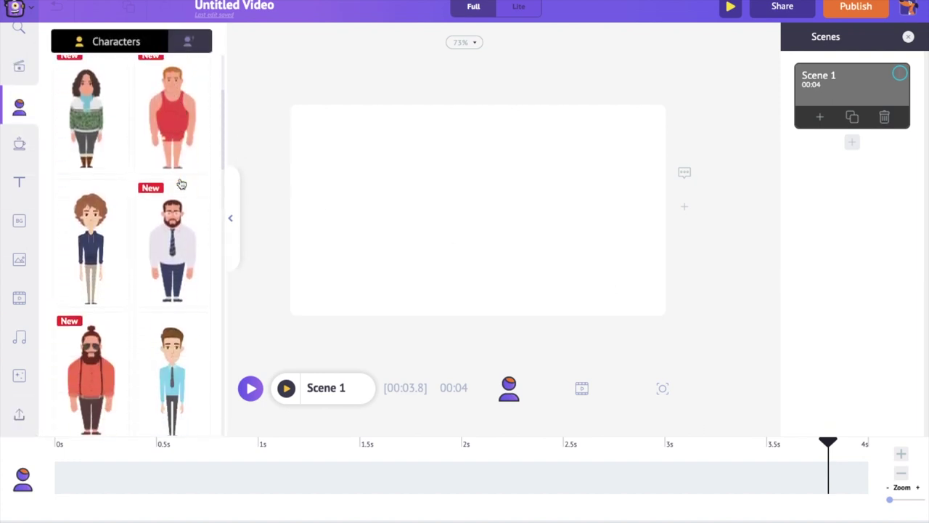
{"action": "scroll", "coordinate": [181, 184], "scroll_direction": "down", "scroll_amount": 5}
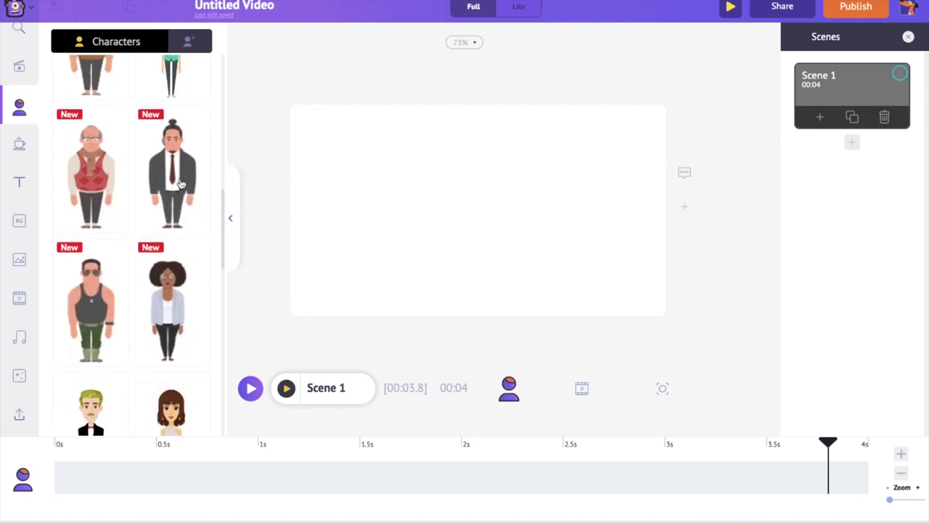
{"action": "scroll", "coordinate": [180, 184], "scroll_direction": "down", "scroll_amount": 1}
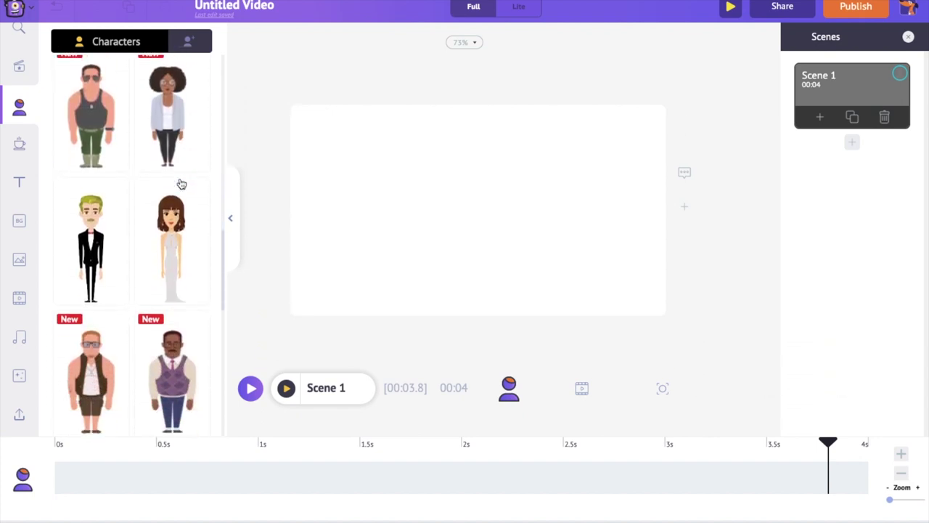
{"action": "scroll", "coordinate": [181, 184], "scroll_direction": "up", "scroll_amount": 1}
{"action": "scroll", "coordinate": [181, 184], "scroll_direction": "down", "scroll_amount": 4}
- Start a custom male character based on the preset with the goatee, yellow shirt and dark trousers
{"action": "left_click", "coordinate": [182, 40]}
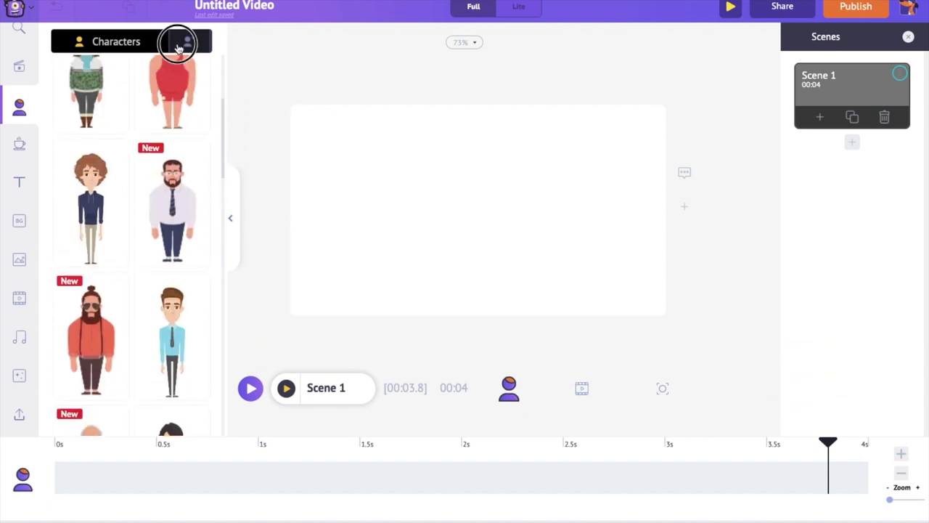
{"action": "left_click", "coordinate": [166, 77]}
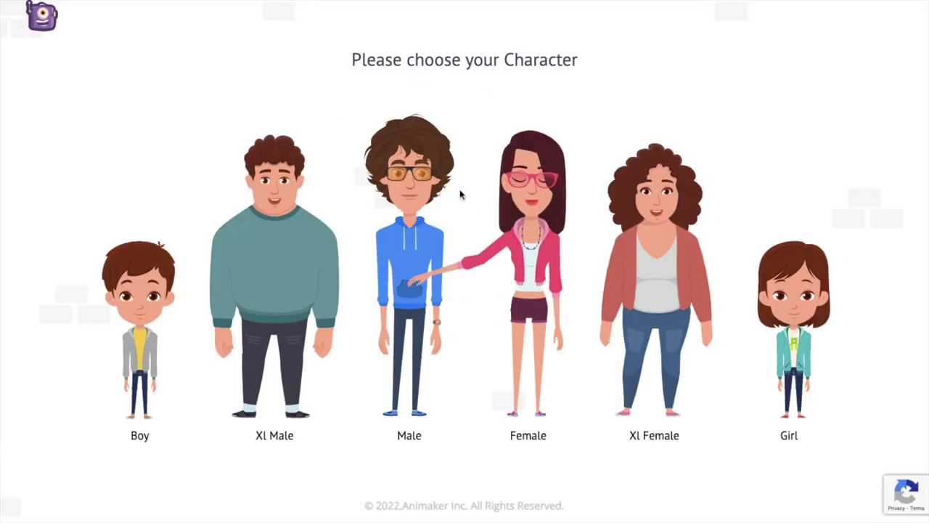
{"action": "left_click", "coordinate": [416, 172]}
{"action": "scroll", "coordinate": [418, 213], "scroll_direction": "down", "scroll_amount": 2}
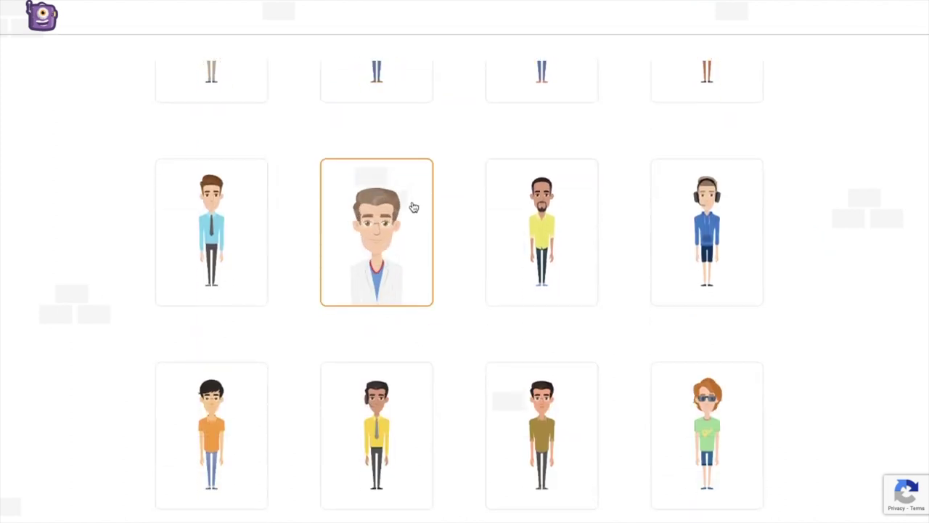
{"action": "left_click", "coordinate": [538, 209]}
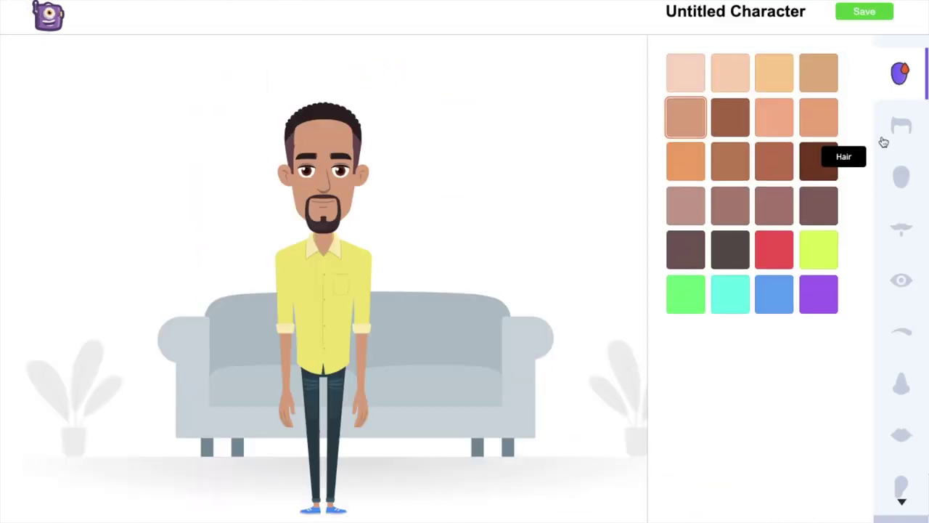
- Give the character a voluminous curly hairstyle, and look through the face shapes and full outfits
{"action": "left_click", "coordinate": [901, 124]}
{"action": "left_click", "coordinate": [781, 124]}
{"action": "left_click", "coordinate": [900, 176]}
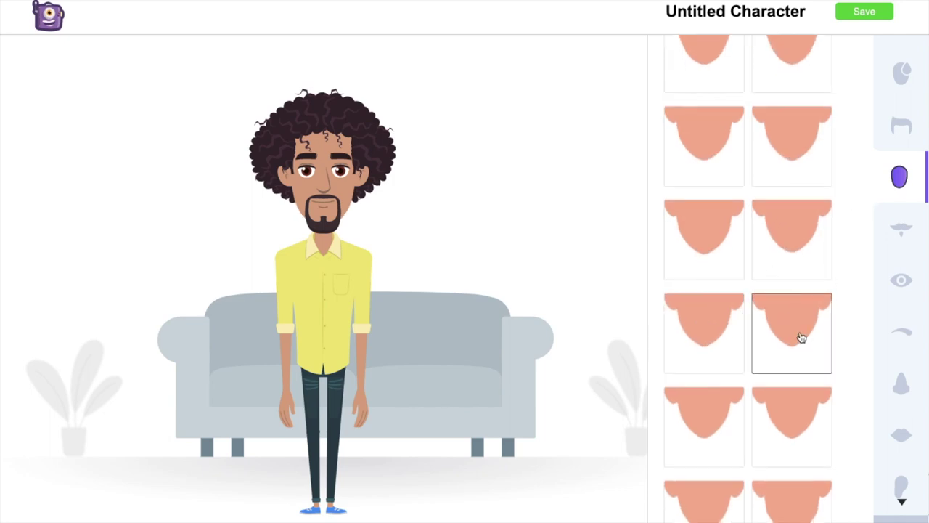
{"action": "scroll", "coordinate": [888, 179], "scroll_direction": "down", "scroll_amount": 5}
{"action": "left_click", "coordinate": [900, 324]}
{"action": "scroll", "coordinate": [745, 327], "scroll_direction": "down", "scroll_amount": 10}
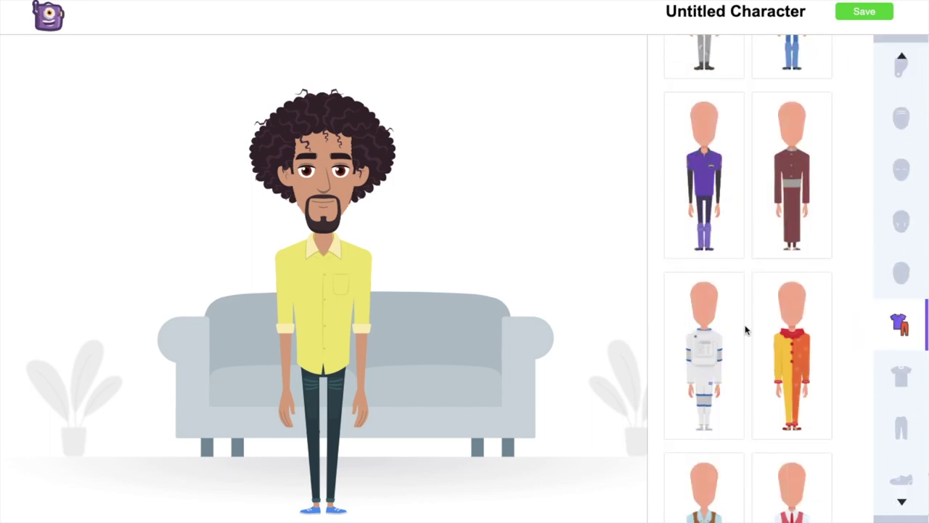
- Dress the character in the striped T-shirt with red suspenders, black shorts with red trim, and red sneakers
{"action": "scroll", "coordinate": [797, 352], "scroll_direction": "down", "scroll_amount": 5}
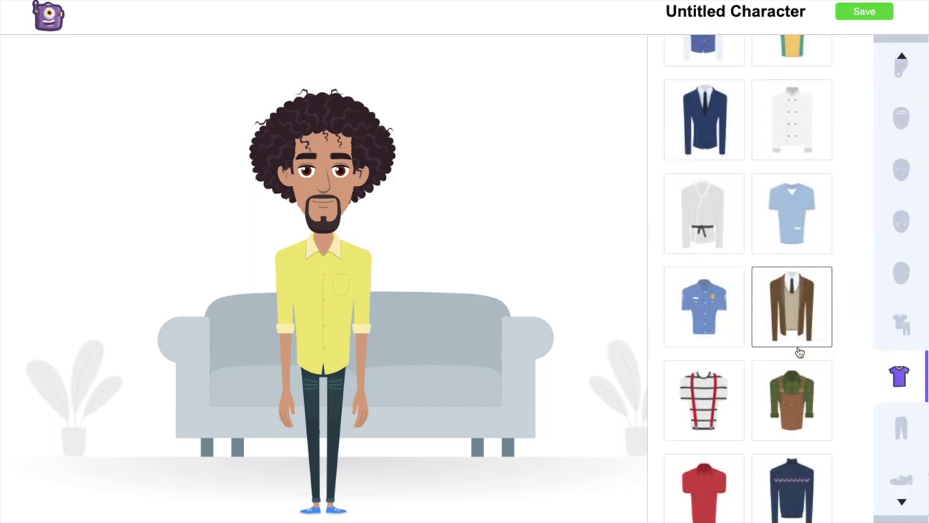
{"action": "left_click", "coordinate": [707, 280]}
{"action": "scroll", "coordinate": [730, 302], "scroll_direction": "down", "scroll_amount": 5}
{"action": "scroll", "coordinate": [766, 320], "scroll_direction": "down", "scroll_amount": 2}
{"action": "left_click", "coordinate": [790, 296]}
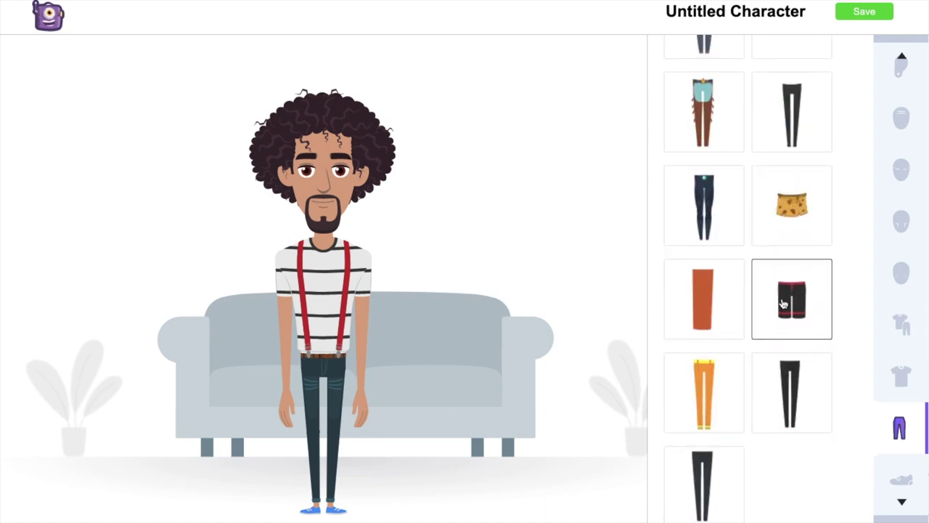
{"action": "left_click", "coordinate": [900, 410]}
{"action": "left_click", "coordinate": [790, 349]}
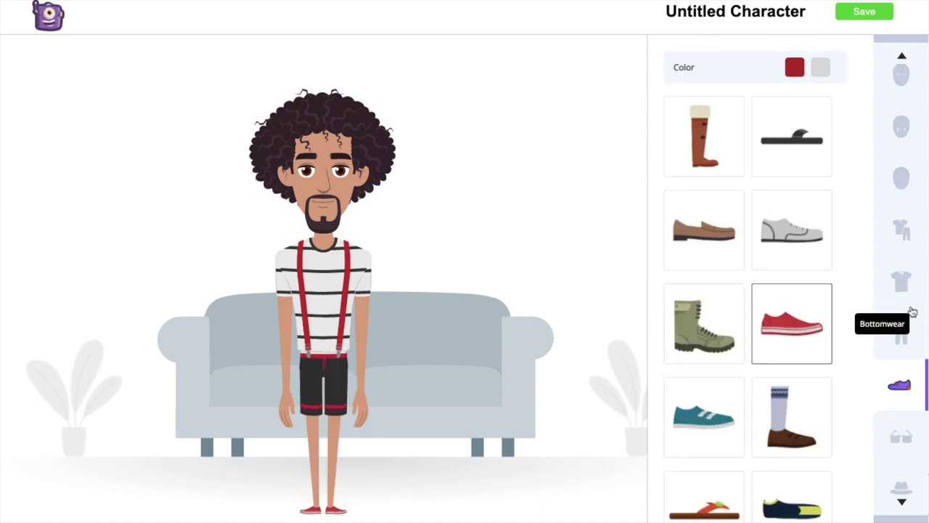
- Save the custom character without making it a brand character, and add it to Scene 1
{"action": "scroll", "coordinate": [900, 320], "scroll_direction": "up", "scroll_amount": 5}
{"action": "left_click", "coordinate": [848, 17]}
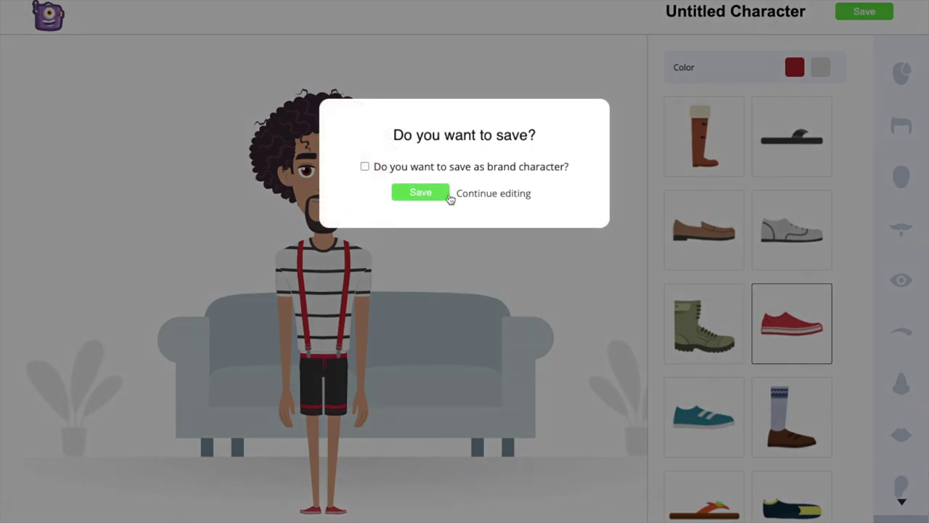
{"action": "left_click", "coordinate": [412, 193]}
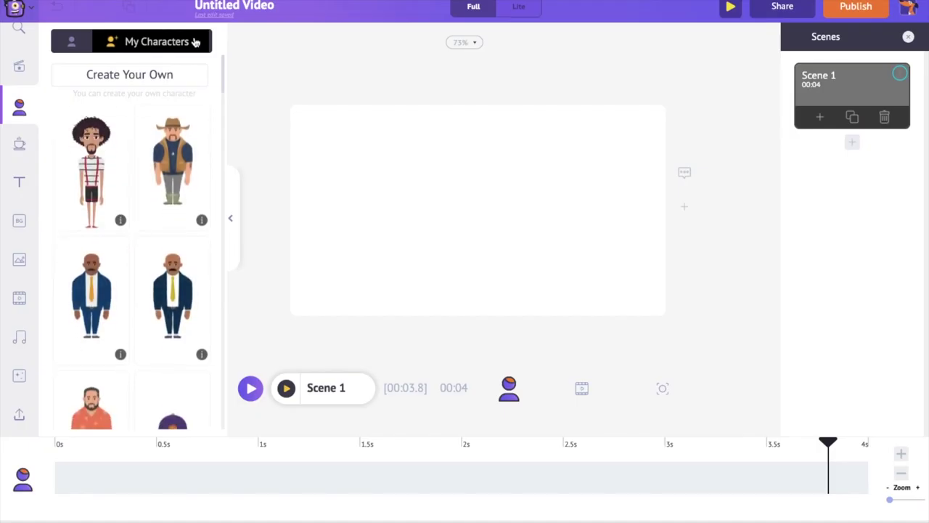
{"action": "left_click", "coordinate": [74, 167]}
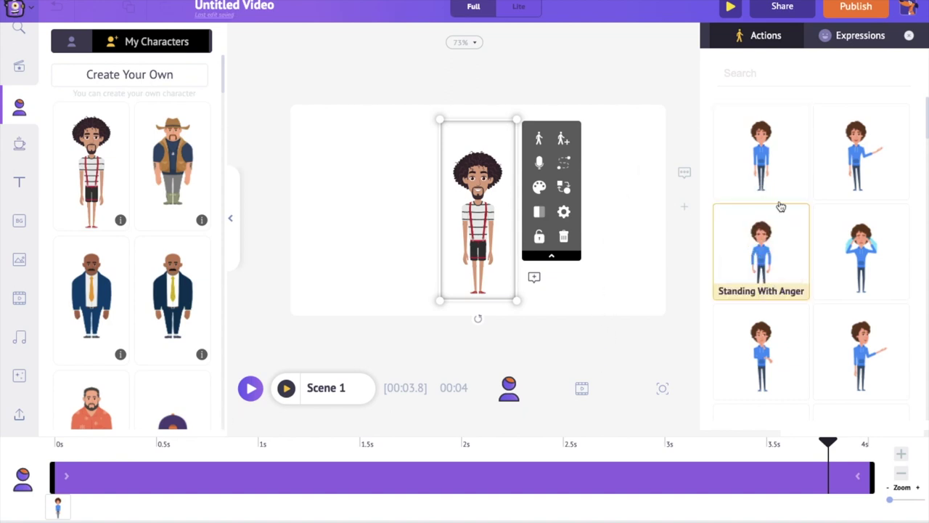
- Give the character the front-view lying-in-bed action found under "sick", and enlarge it so the bed's foot extends below the canvas
{"action": "scroll", "coordinate": [755, 240], "scroll_direction": "down", "scroll_amount": 5}
{"action": "scroll", "coordinate": [723, 291], "scroll_direction": "down", "scroll_amount": 10}
{"action": "scroll", "coordinate": [724, 320], "scroll_direction": "up", "scroll_amount": 6}
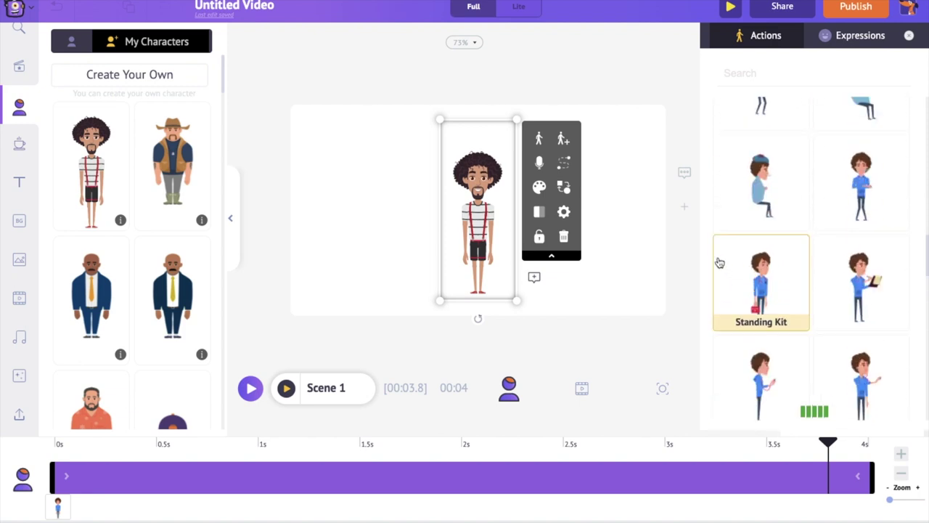
{"action": "scroll", "coordinate": [714, 206], "scroll_direction": "up", "scroll_amount": 3}
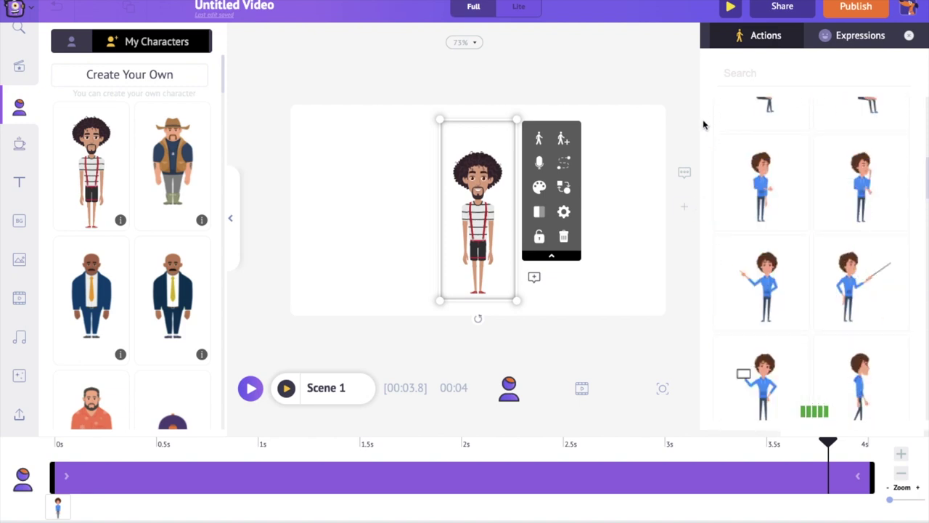
{"action": "left_click", "coordinate": [730, 80]}
{"action": "type", "text": "sick"}
{"action": "key", "text": "Return"}
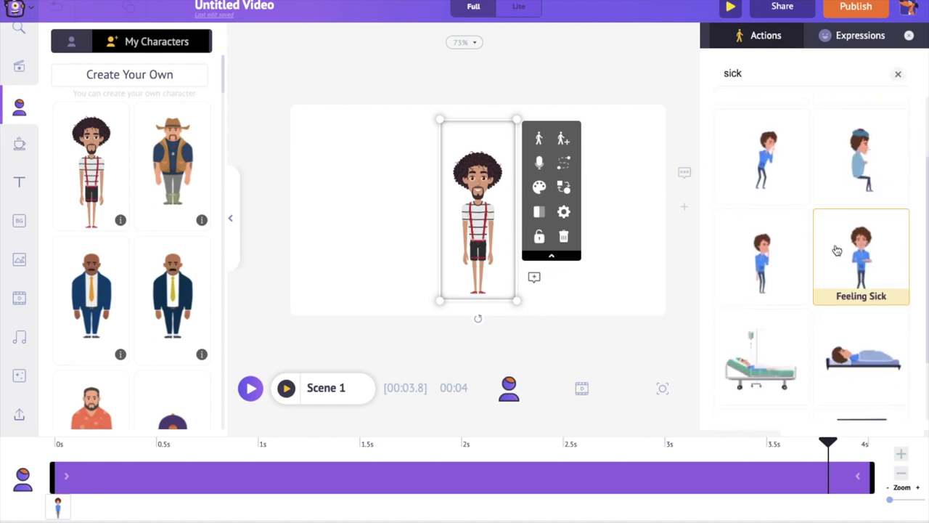
{"action": "scroll", "coordinate": [786, 260], "scroll_direction": "down", "scroll_amount": 1}
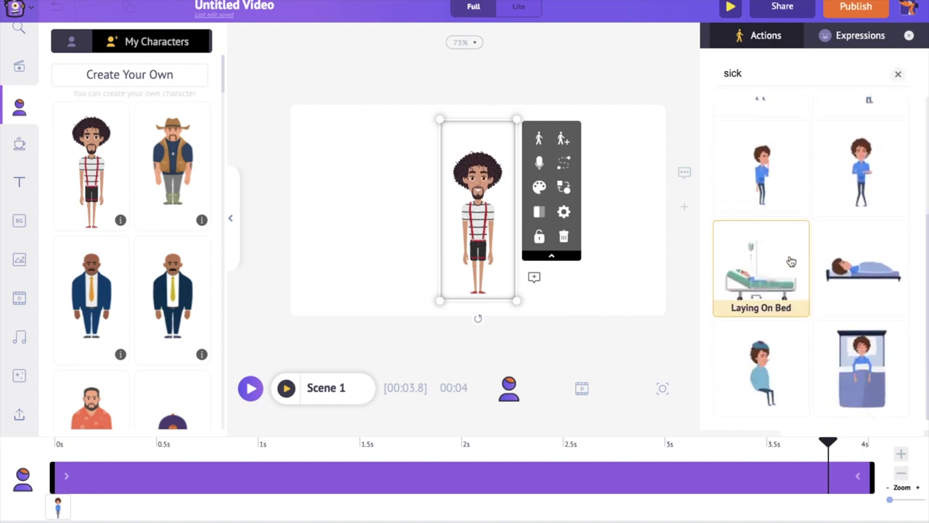
{"action": "left_click", "coordinate": [831, 342]}
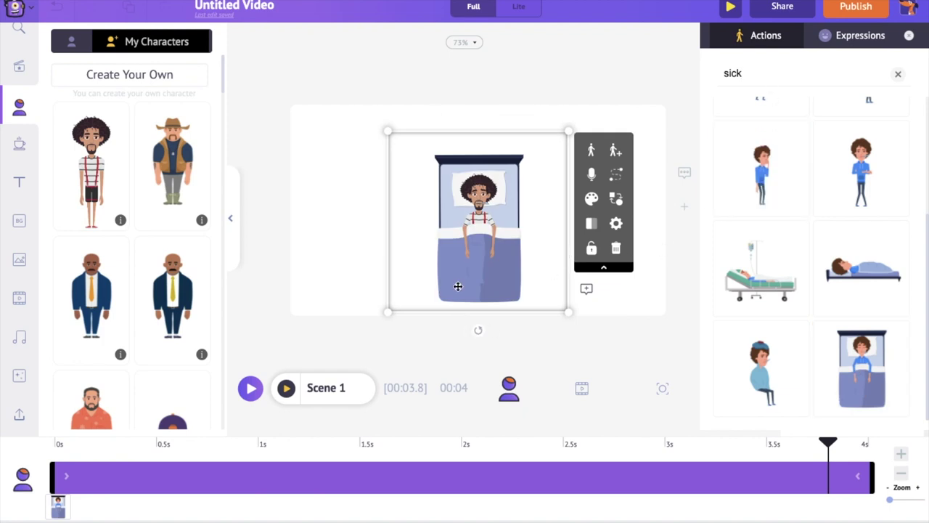
{"action": "left_click", "coordinate": [482, 281]}
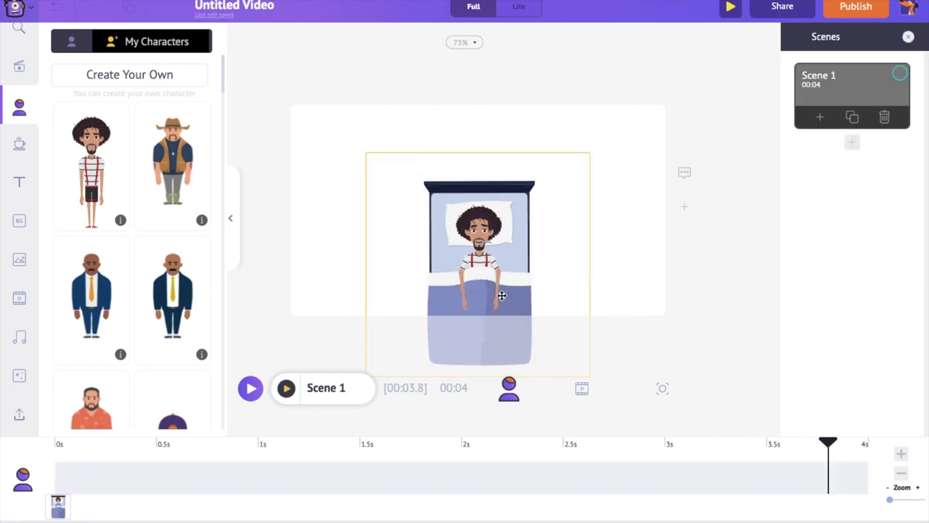
{"action": "left_click", "coordinate": [505, 294]}
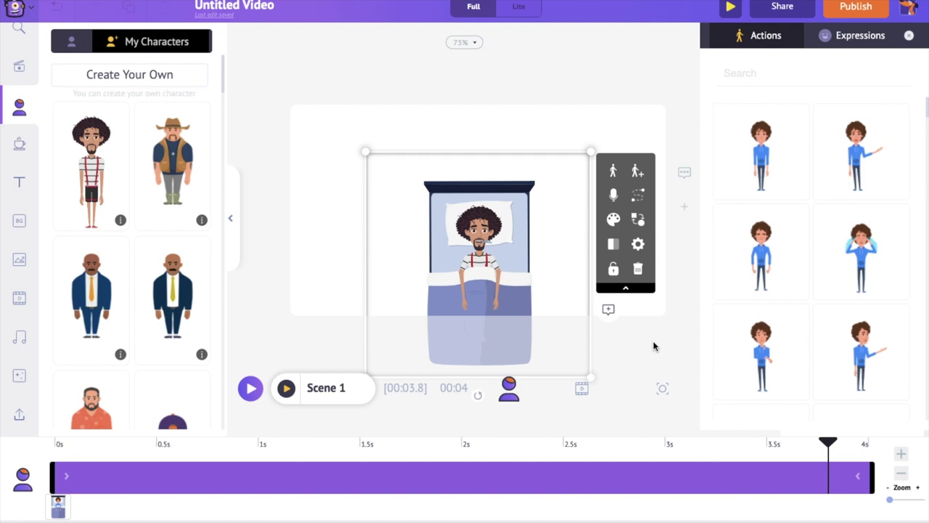
- Find a "tile floor" image with plain light square tiles and set it as the scene's full background
{"action": "left_click", "coordinate": [22, 229]}
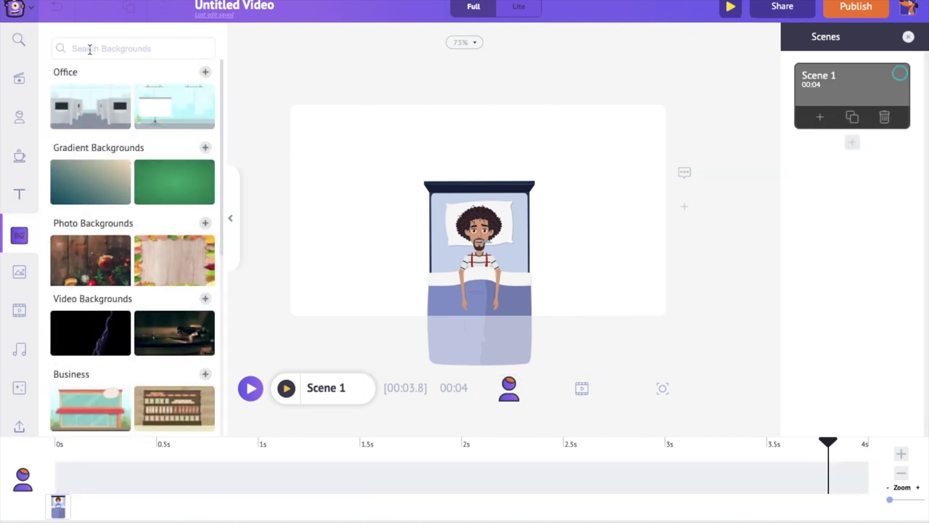
{"action": "left_click", "coordinate": [90, 48]}
{"action": "type", "text": "tile floor"}
{"action": "key", "text": "Return"}
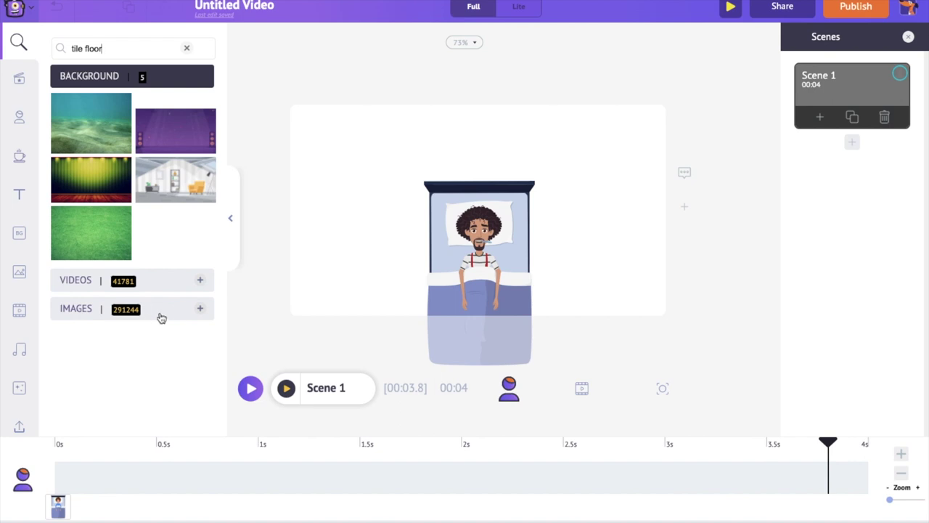
{"action": "left_click", "coordinate": [160, 317]}
{"action": "left_click", "coordinate": [161, 260]}
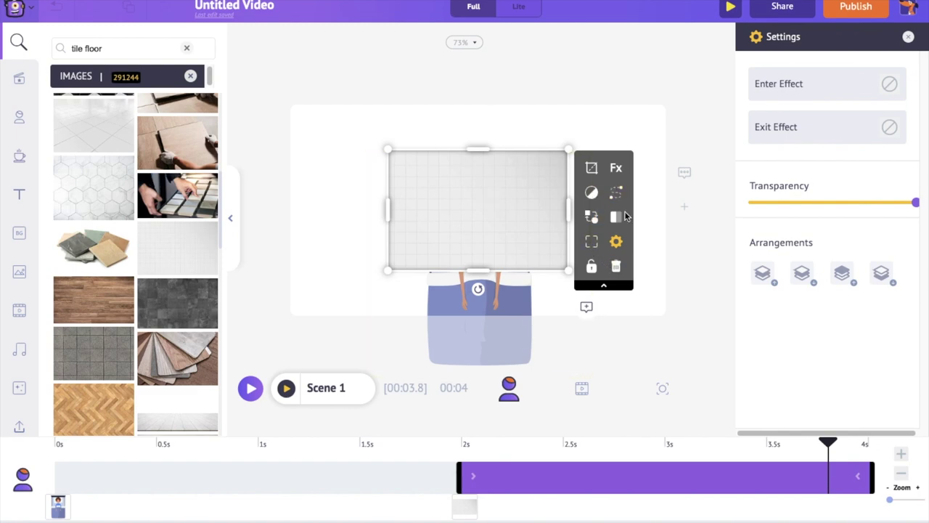
{"action": "left_click", "coordinate": [590, 248]}
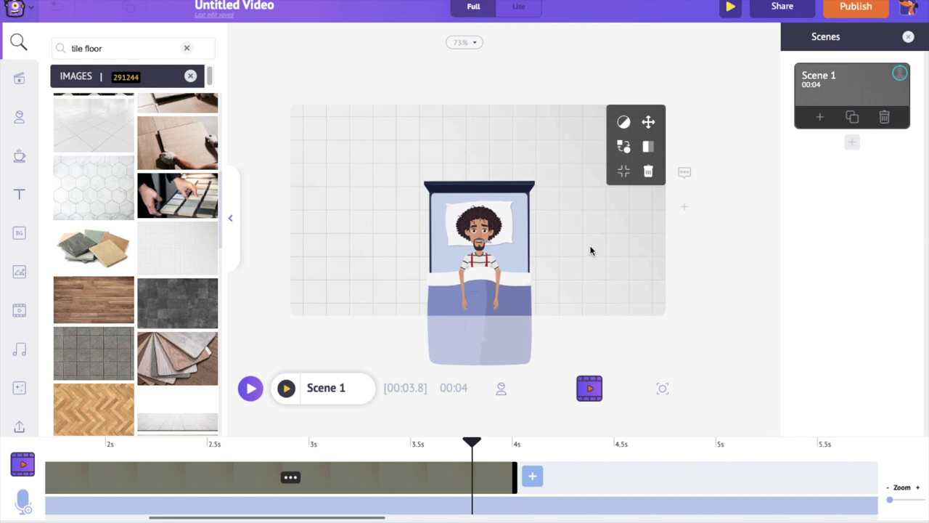
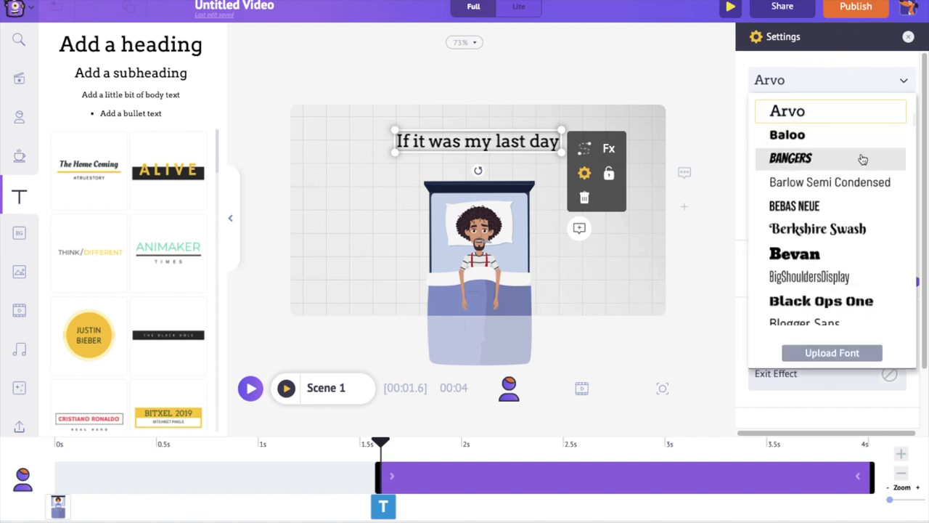
- Format the lyric "If it was my last day" in Caveat, size 30, in dark blue 0E4375
{"action": "scroll", "coordinate": [833, 207], "scroll_direction": "down", "scroll_amount": 4}
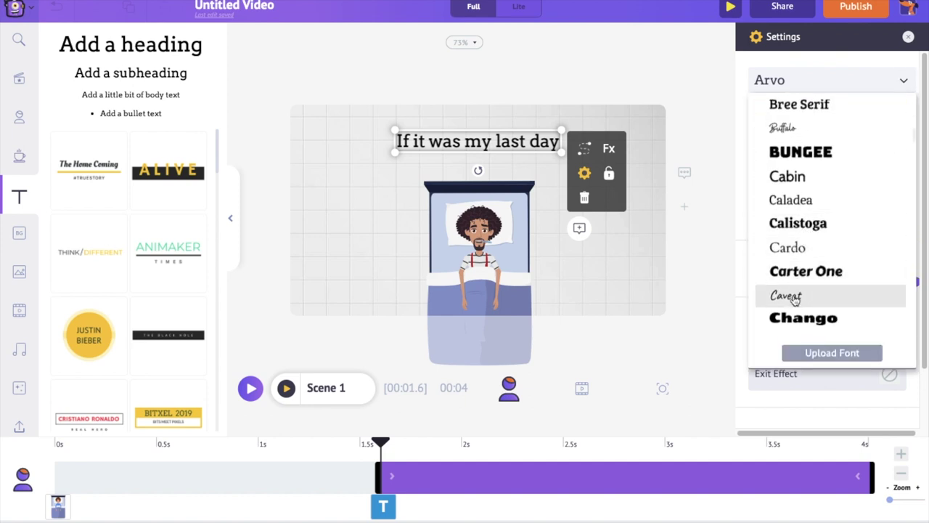
{"action": "left_click", "coordinate": [904, 81]}
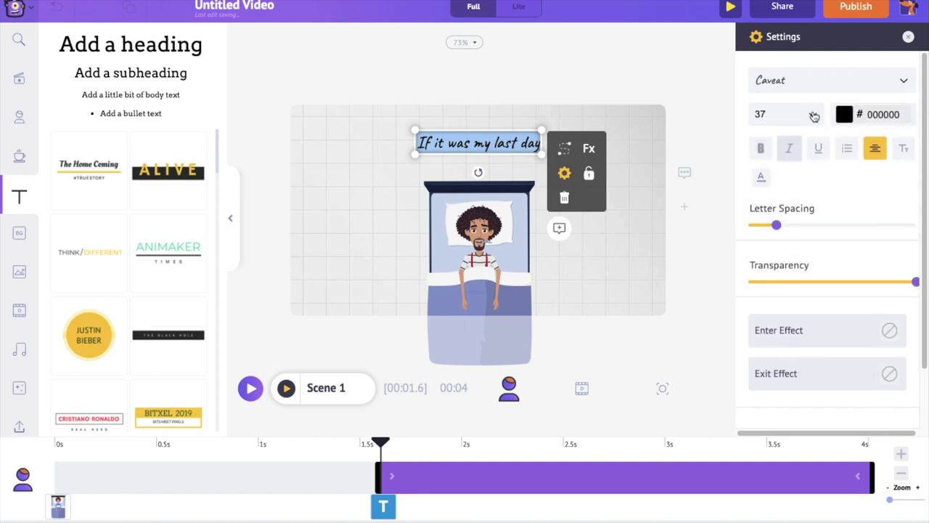
{"action": "left_click", "coordinate": [814, 116]}
{"action": "left_click", "coordinate": [762, 353]}
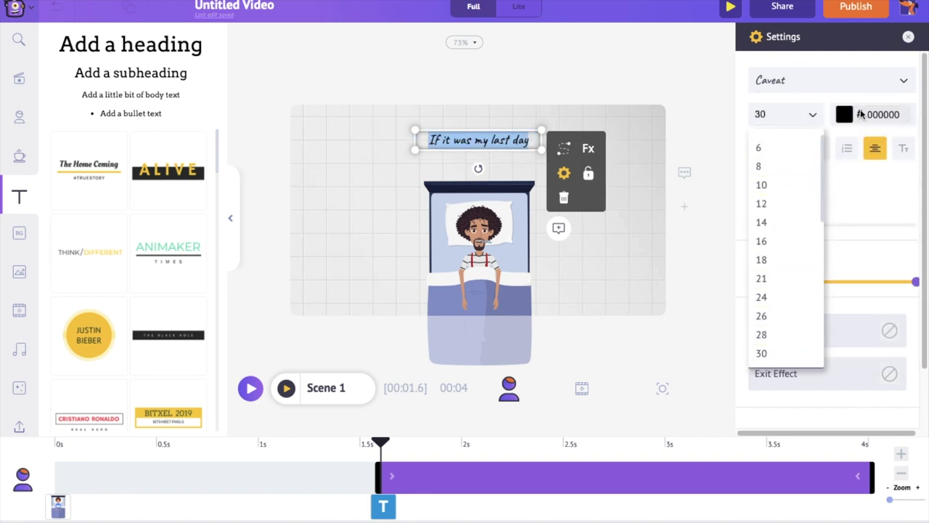
{"action": "left_click", "coordinate": [847, 115]}
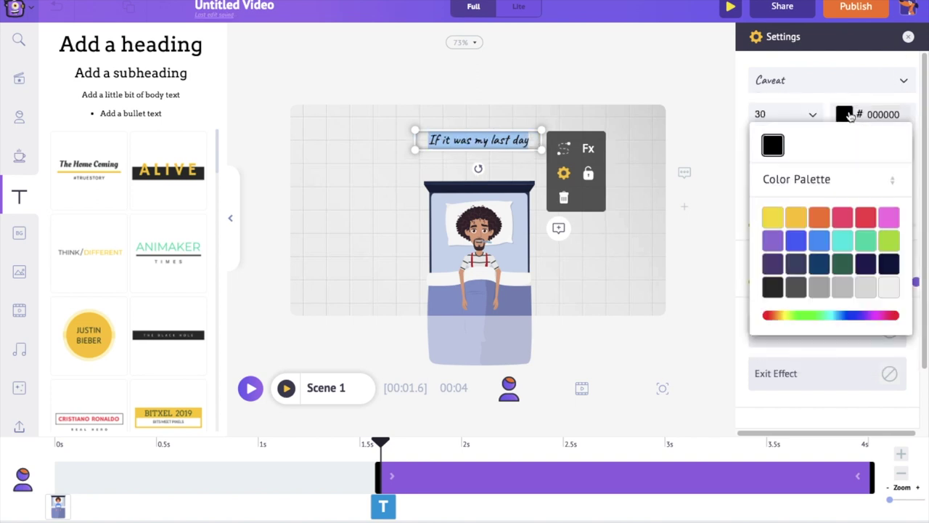
{"action": "left_click", "coordinate": [819, 264]}
{"action": "left_click", "coordinate": [619, 148]}
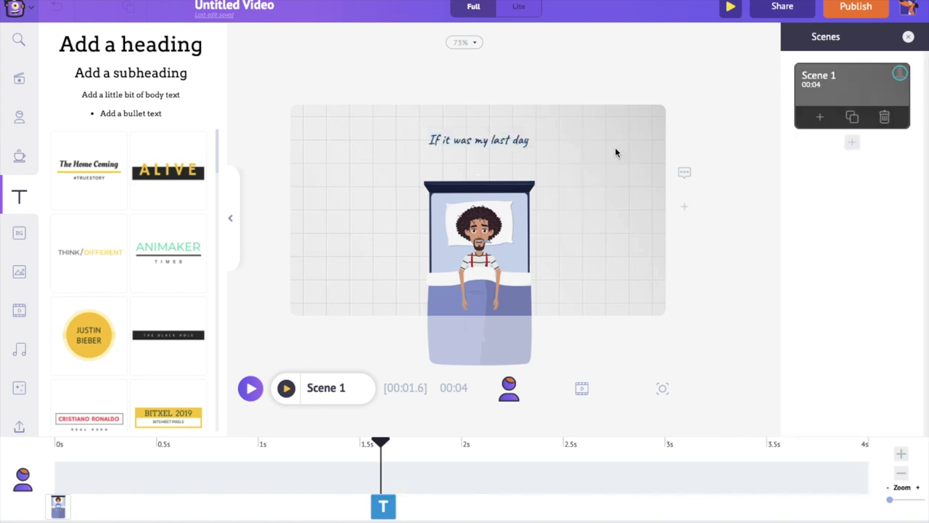
- Move the lyric slightly lower, centred above the bed, and shorten its duration to end at about 2.9 s
{"action": "left_click", "coordinate": [502, 143]}
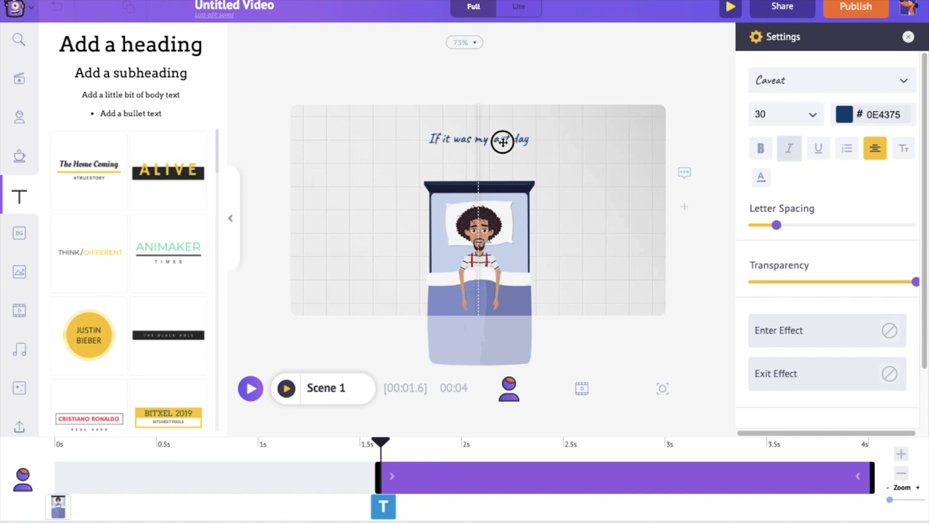
{"action": "left_click_drag", "start_coordinate": [502, 142], "coordinate": [502, 145]}
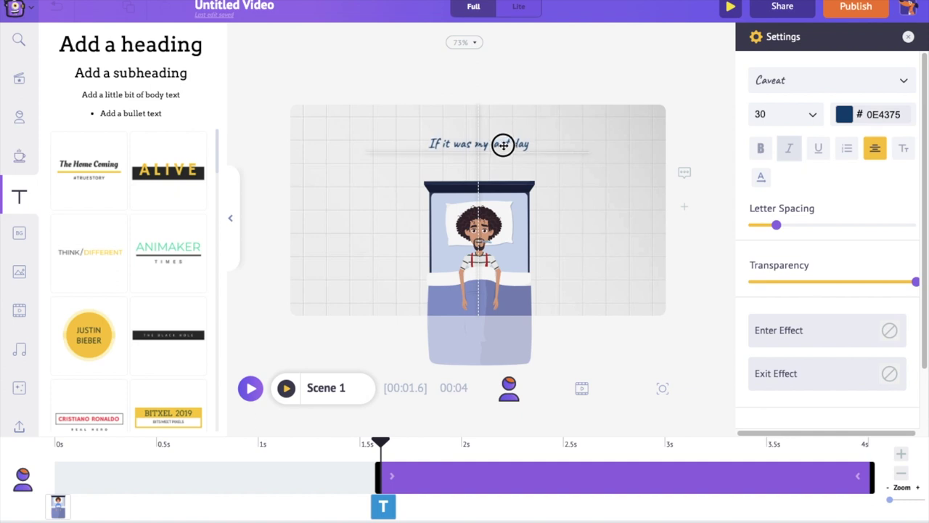
{"action": "left_click", "coordinate": [503, 145]}
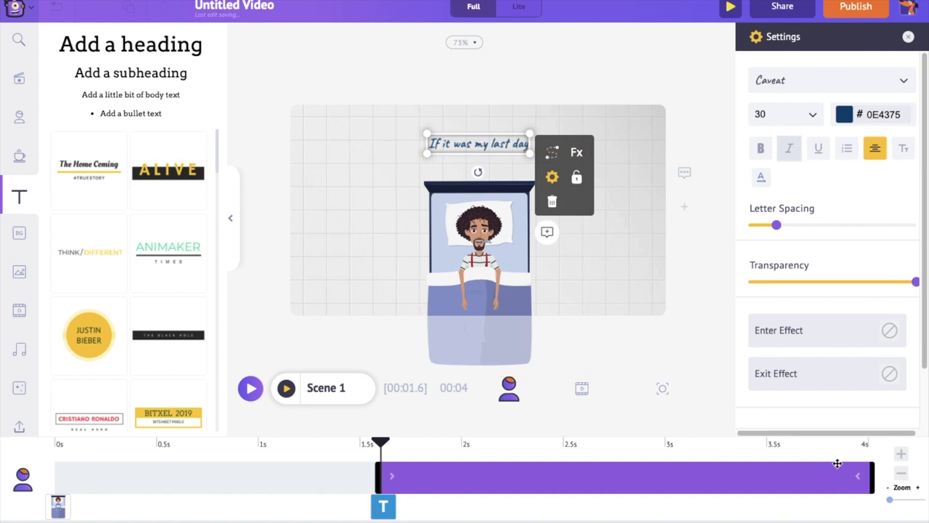
{"action": "left_click_drag", "start_coordinate": [874, 470], "coordinate": [639, 469]}
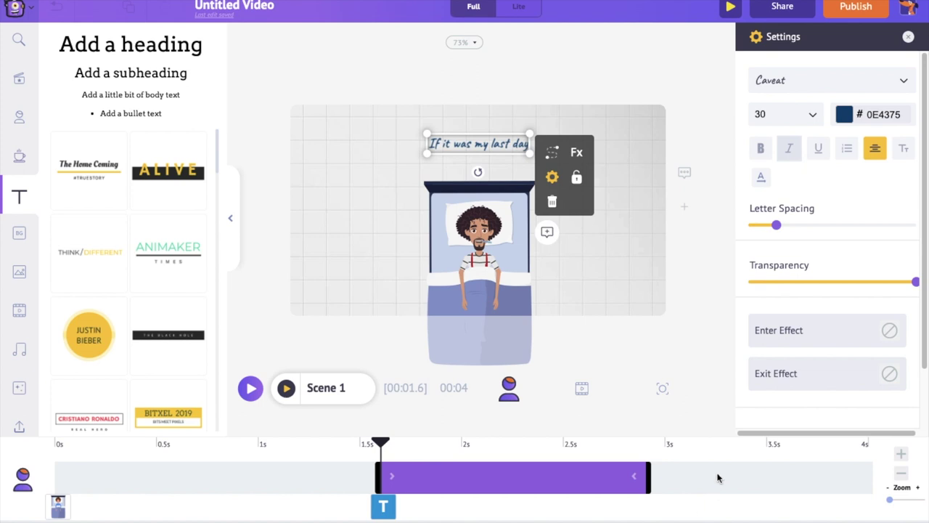
- Apply the Type Write enter effect to the lyric, running until about 2.5 s, and end the text at about 3 s
{"action": "left_click", "coordinate": [825, 332]}
{"action": "scroll", "coordinate": [831, 297], "scroll_direction": "down", "scroll_amount": 1}
{"action": "scroll", "coordinate": [830, 301], "scroll_direction": "up", "scroll_amount": 4}
{"action": "scroll", "coordinate": [838, 300], "scroll_direction": "down", "scroll_amount": 10}
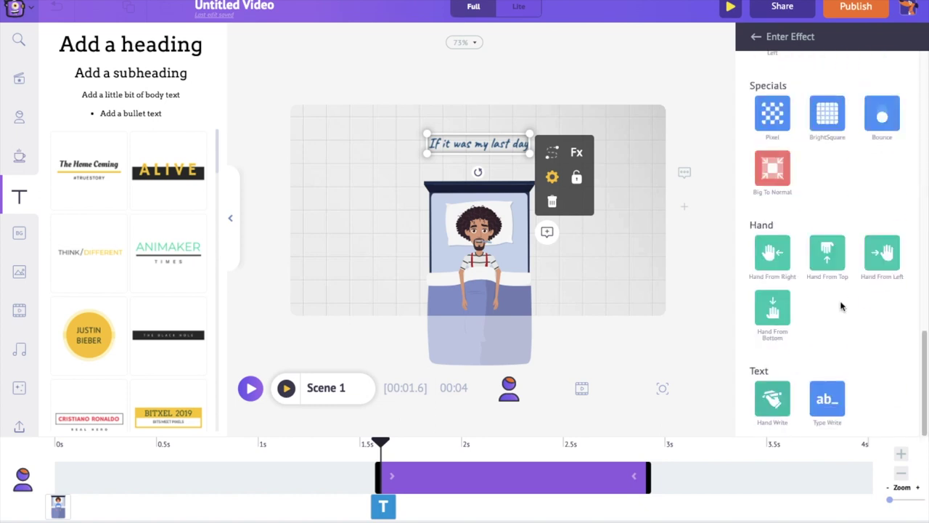
{"action": "left_click", "coordinate": [846, 390]}
{"action": "left_click_drag", "start_coordinate": [683, 474], "coordinate": [563, 478]}
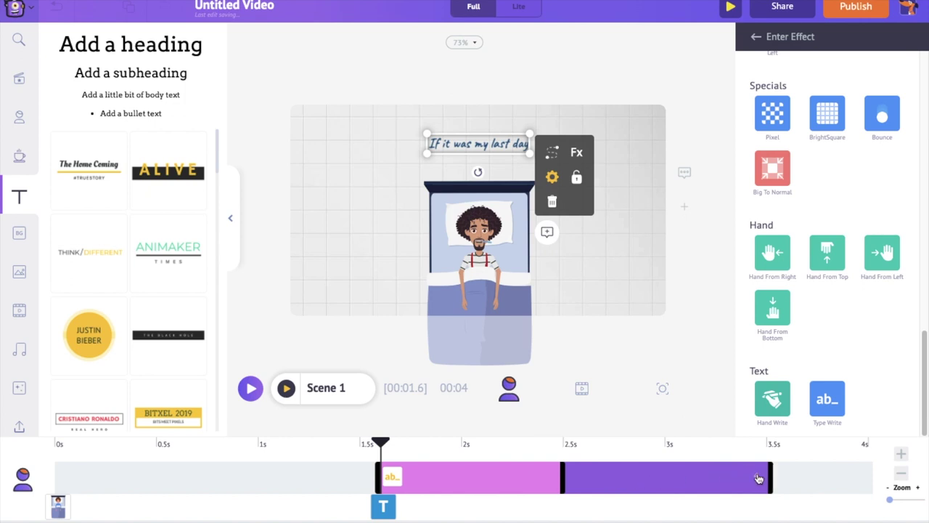
{"action": "left_click_drag", "start_coordinate": [768, 473], "coordinate": [670, 475]}
- Add the lyric "on Earth" in Caveat above the bed, starting at 3 seconds
{"action": "left_click", "coordinate": [667, 443]}
{"action": "left_click", "coordinate": [680, 445]}
{"action": "left_click", "coordinate": [684, 442]}
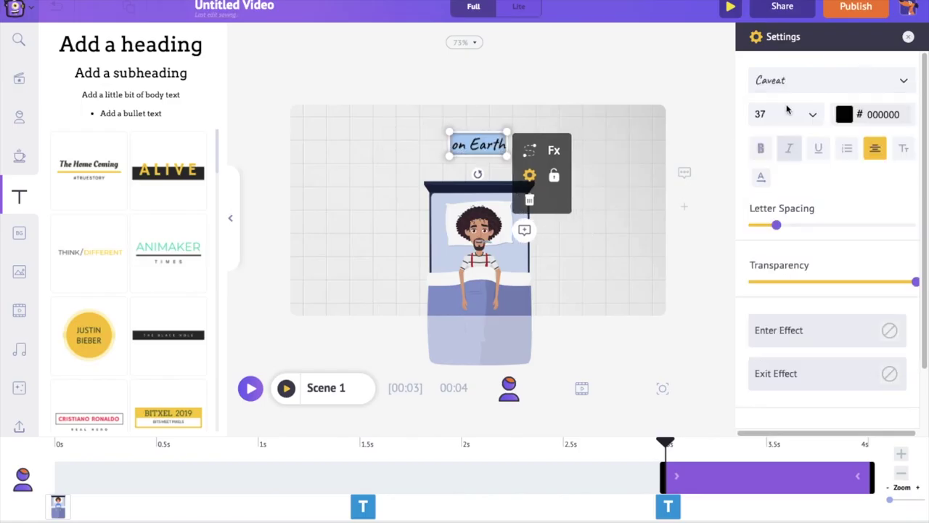
{"action": "left_click", "coordinate": [524, 112]}
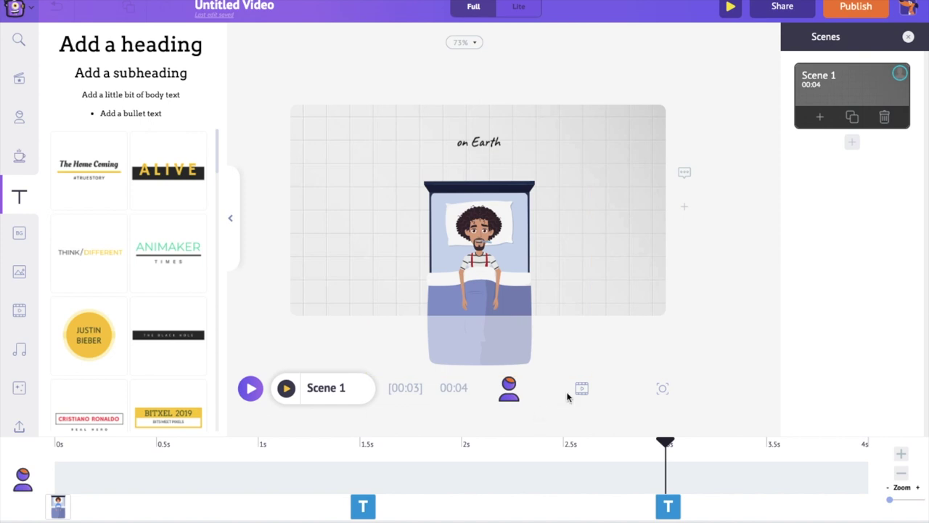
- Switch the scene to a Dynamic Camera and extend its movement to the 4-second end of the scene
{"action": "left_click", "coordinate": [668, 390]}
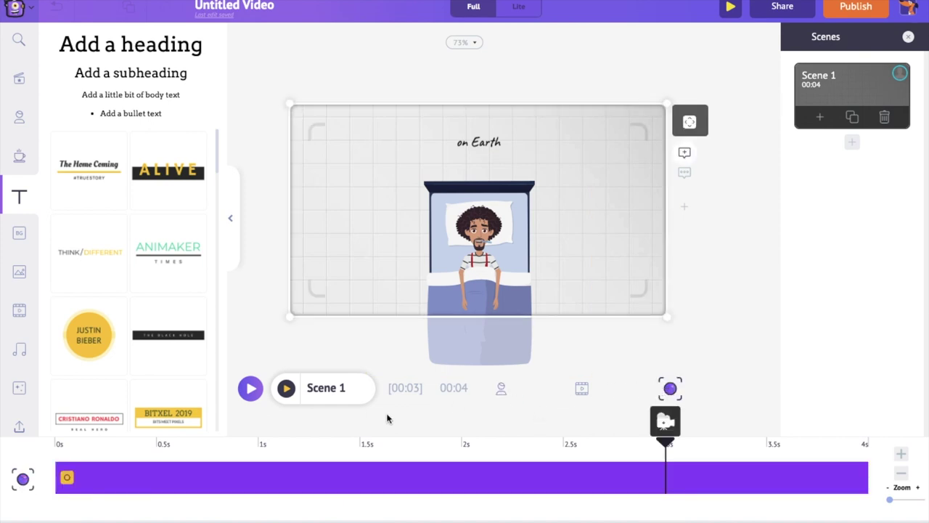
{"action": "left_click", "coordinate": [68, 480]}
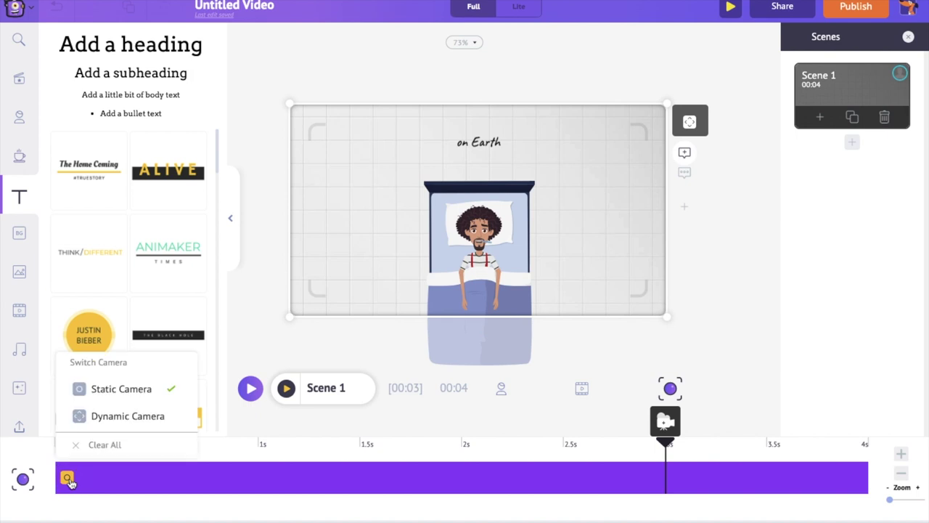
{"action": "left_click", "coordinate": [126, 419]}
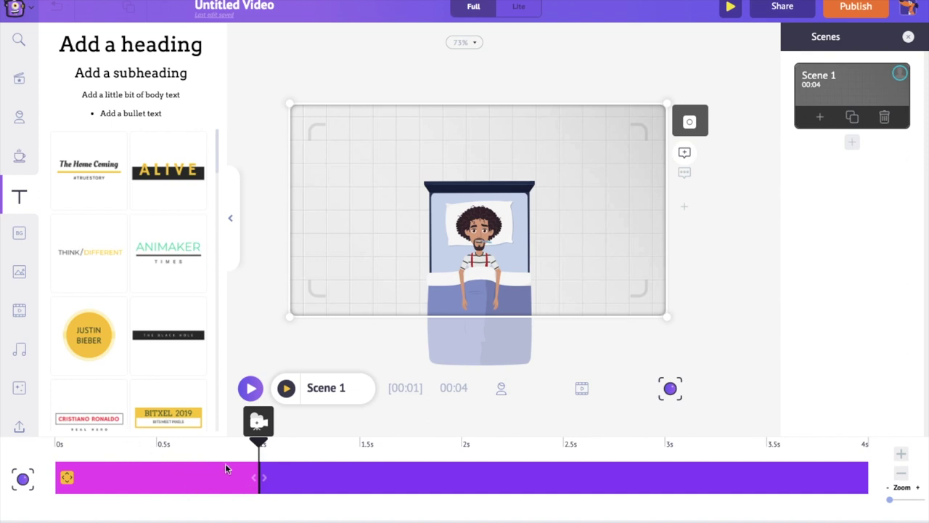
{"action": "left_click_drag", "start_coordinate": [260, 471], "coordinate": [892, 477]}
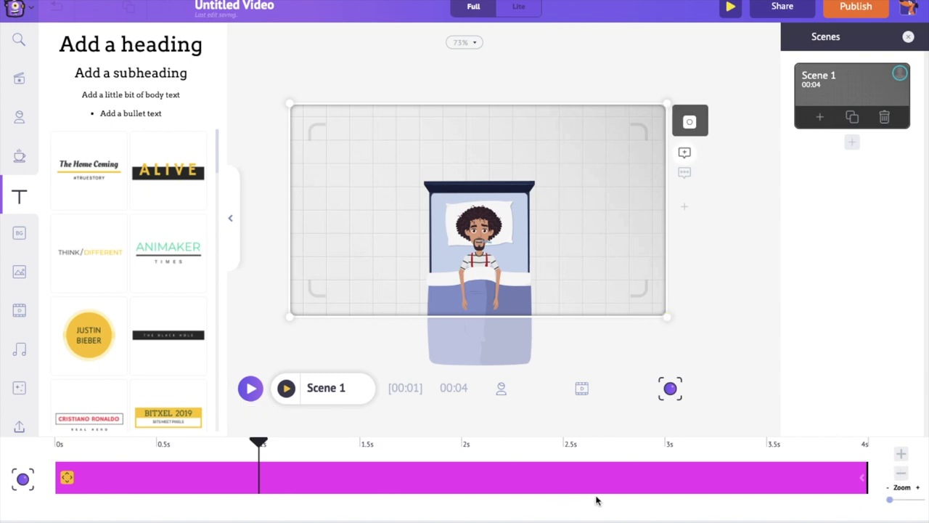
- Shrink the camera frame slightly around the bed and lyric for a subtle zoom-in, and preview the scene
{"action": "left_click", "coordinate": [685, 447]}
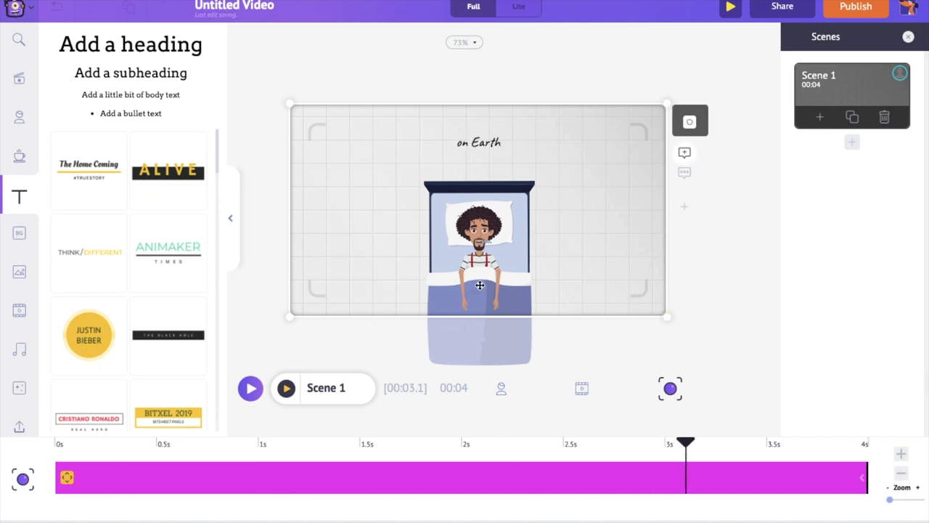
{"action": "mouse_move", "coordinate": [666, 315]}
{"action": "left_mouse_down"}
{"action": "mouse_move", "coordinate": [641, 298]}
{"action": "mouse_move", "coordinate": [658, 303]}
{"action": "mouse_move", "coordinate": [650, 307]}
{"action": "left_mouse_up"}
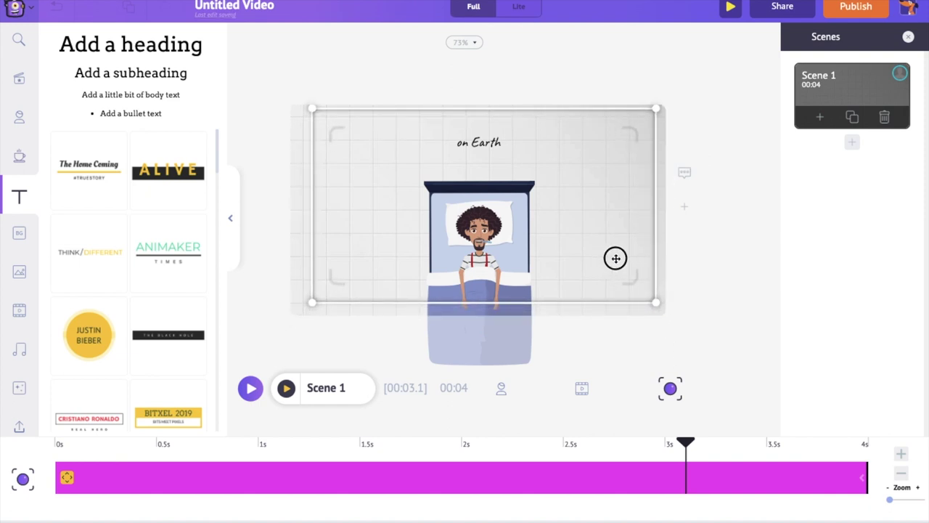
{"action": "left_click", "coordinate": [286, 388]}
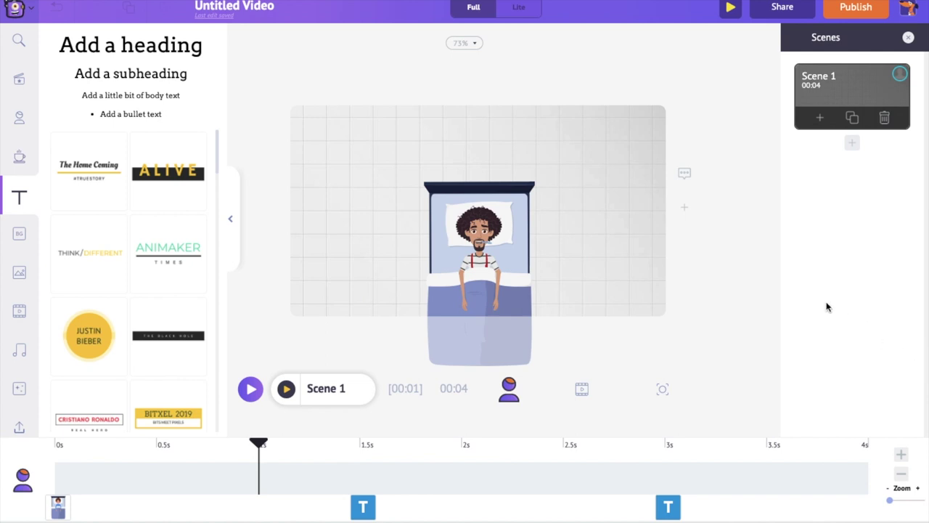
- Add a second scene after Scene 1 and shorten its duration to 2.8 seconds
{"action": "left_click", "coordinate": [848, 148]}
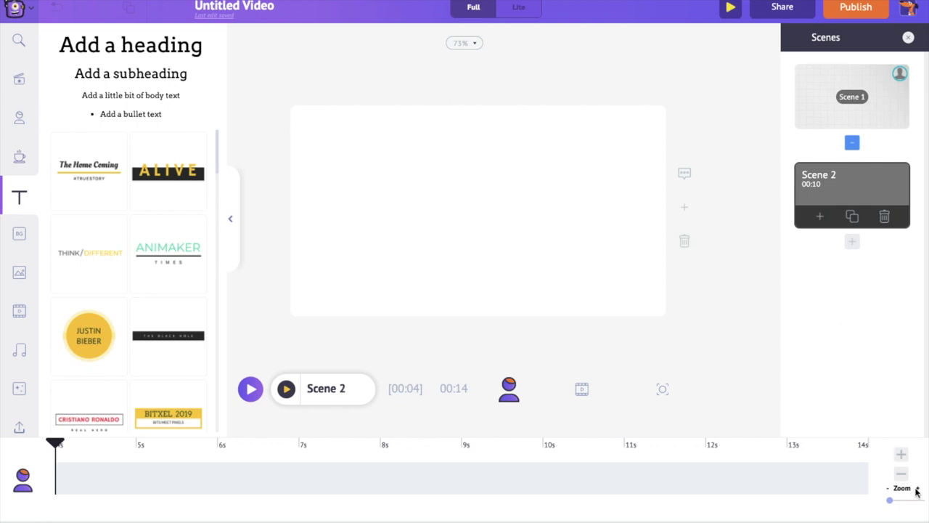
{"action": "left_click", "coordinate": [582, 392]}
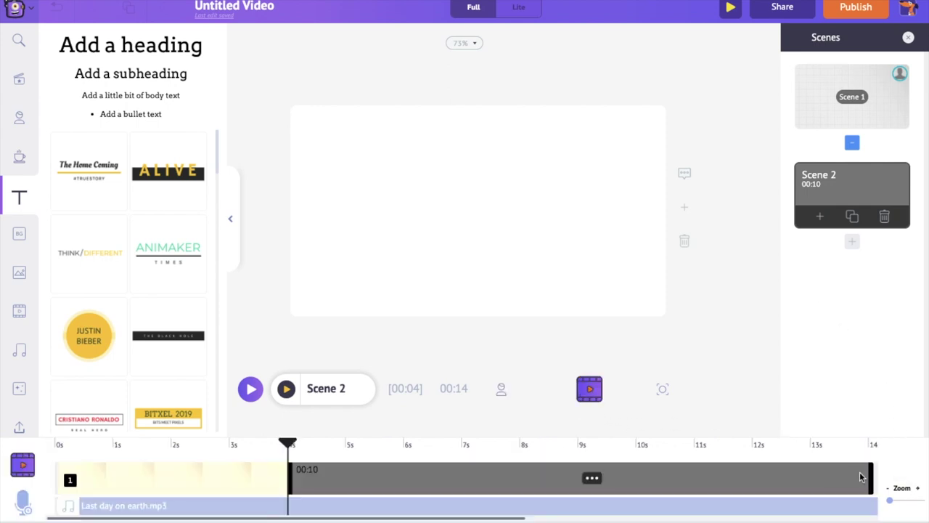
{"action": "left_click_drag", "start_coordinate": [870, 470], "coordinate": [452, 506]}
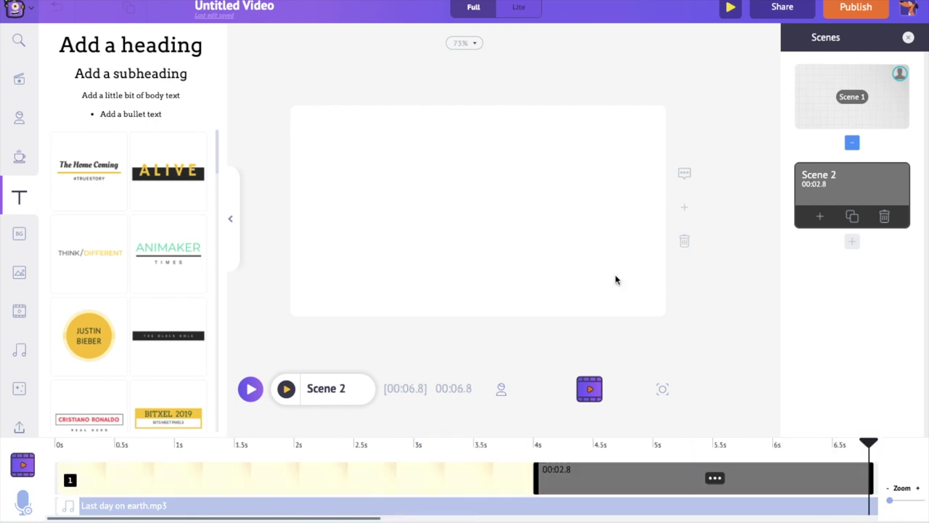
- Search the library for "church" and set the daytime church as the background of Scene 2
{"action": "left_click", "coordinate": [20, 241]}
{"action": "left_click", "coordinate": [117, 48]}
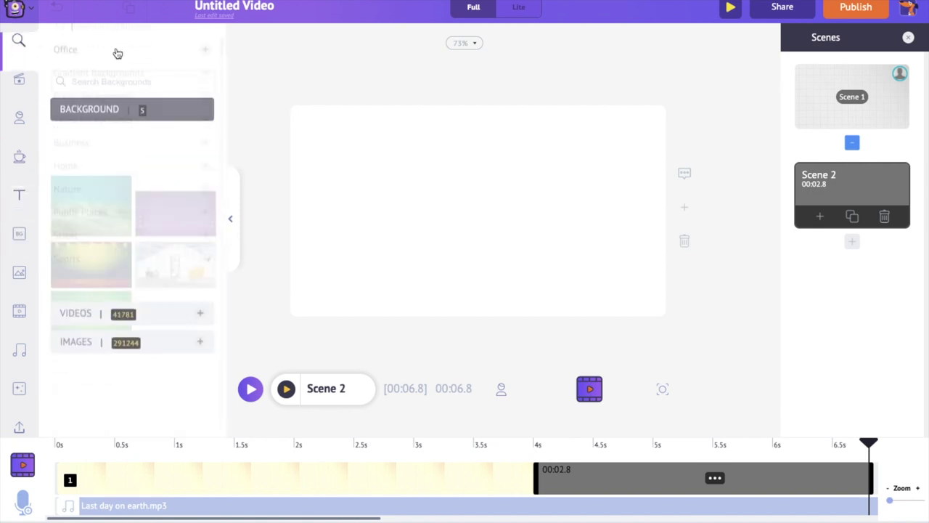
{"action": "type", "text": "church"}
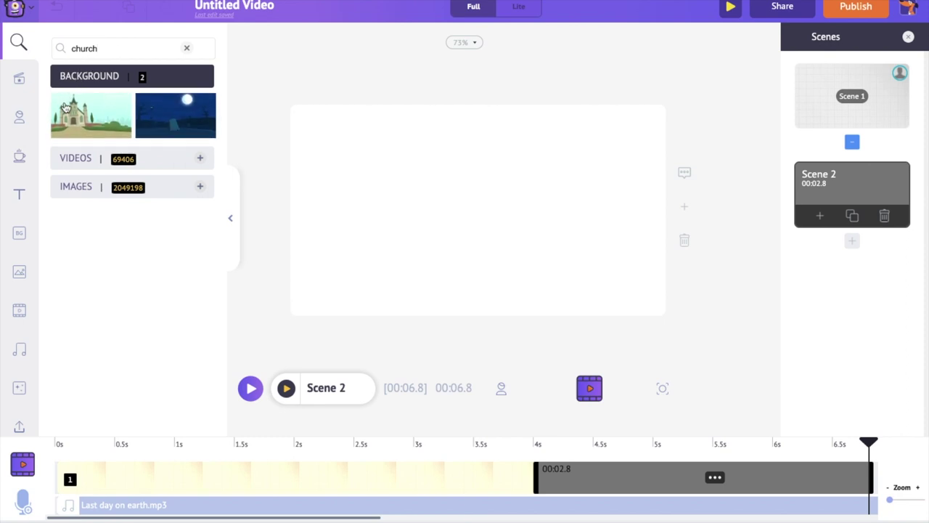
{"action": "left_click", "coordinate": [65, 108]}
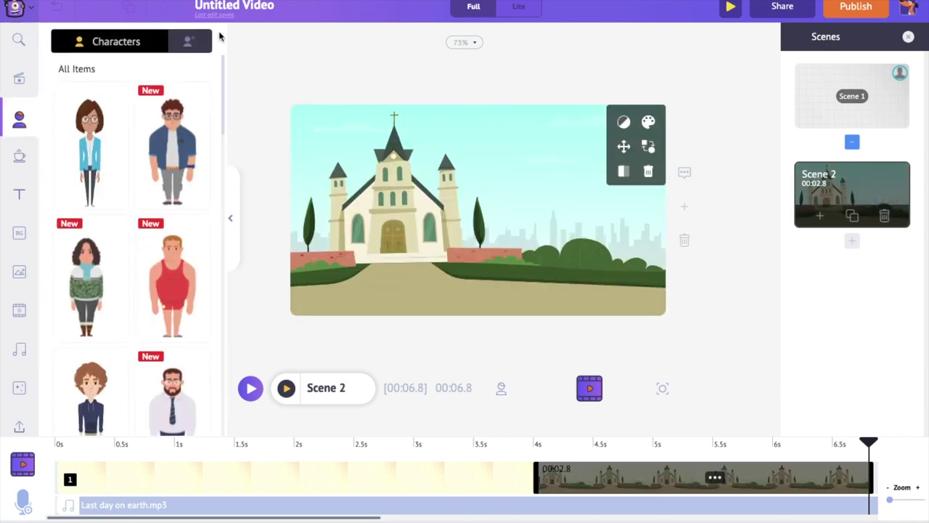
- Add the custom curly-haired character from My Characters to Scene 2 and place him in front of the church door
{"action": "left_click", "coordinate": [191, 41]}
{"action": "left_click", "coordinate": [104, 143]}
{"action": "left_click", "coordinate": [485, 189]}
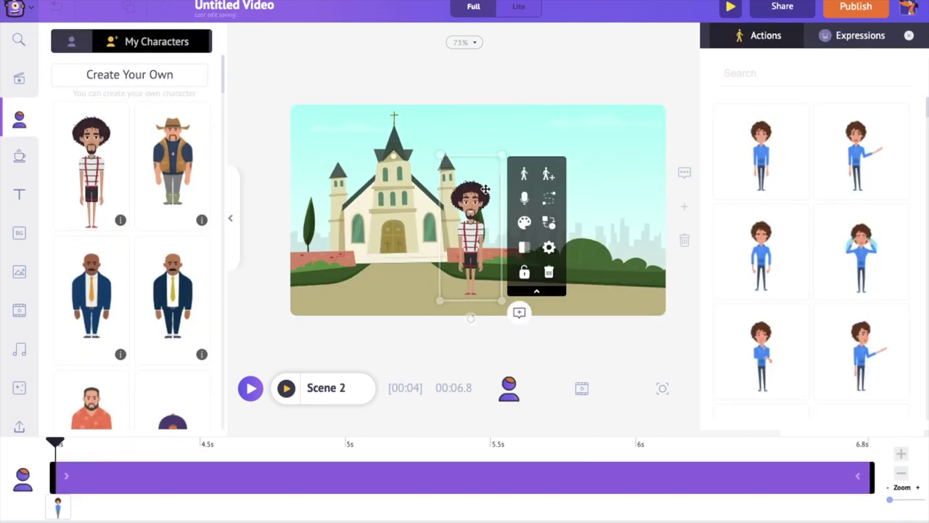
{"action": "left_click_drag", "start_coordinate": [485, 189], "coordinate": [411, 210]}
- Find the character's actions for "run", apply Running With Headphones, and shift him to just beside the church
{"action": "left_click", "coordinate": [765, 70]}
{"action": "type", "text": "run"}
{"action": "key", "text": "Return"}
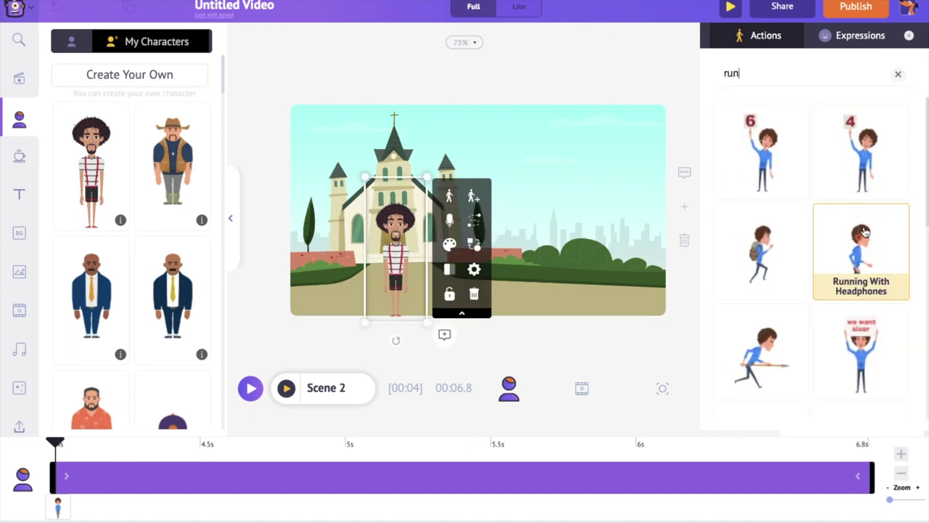
{"action": "left_click", "coordinate": [864, 231]}
{"action": "left_click_drag", "start_coordinate": [395, 255], "coordinate": [441, 253]}
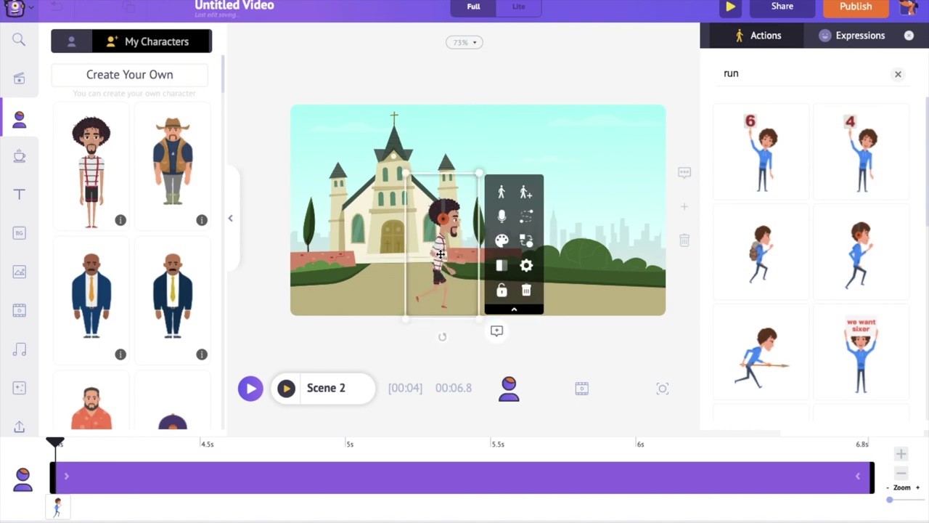
{"action": "left_click", "coordinate": [441, 251]}
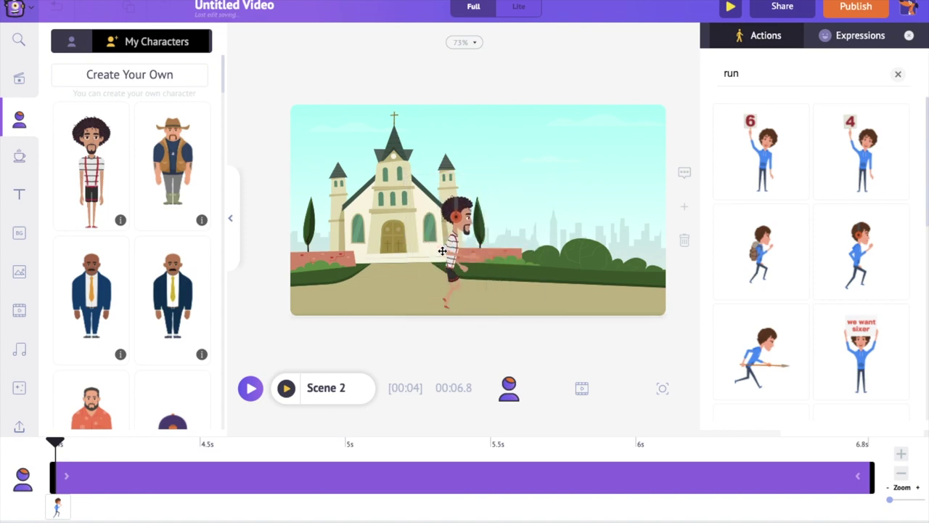
{"action": "left_click", "coordinate": [441, 251]}
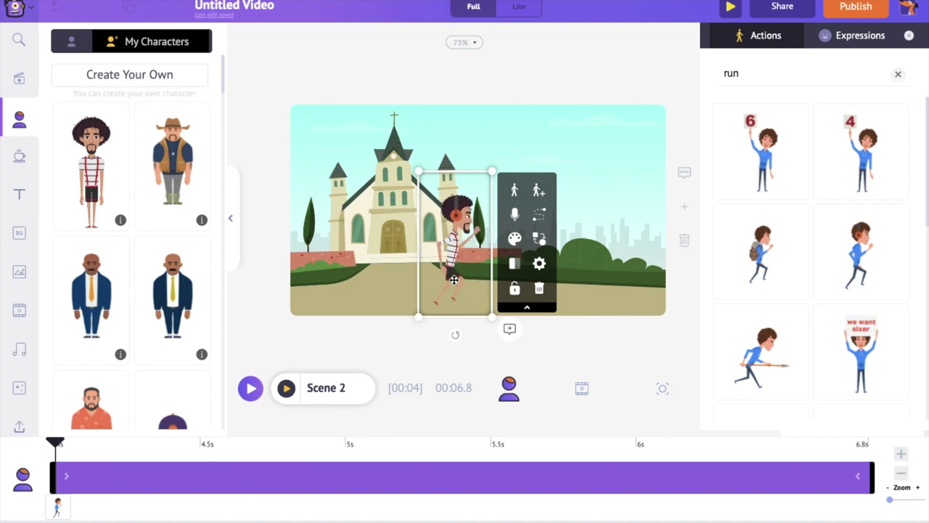
- Give the runner a left-to-right Smartmove starting just outside the frame's left edge and ending just outside its right edge
{"action": "left_click", "coordinate": [540, 222]}
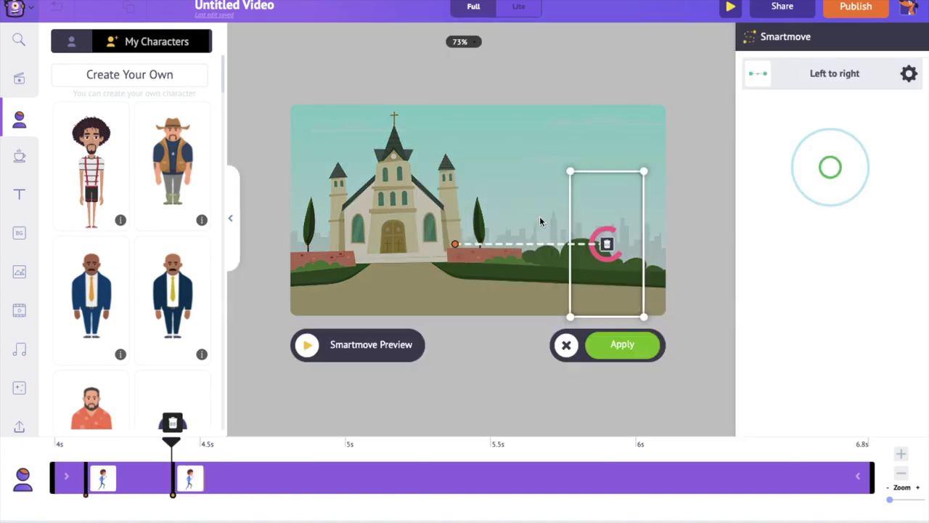
{"action": "left_click", "coordinate": [453, 244]}
{"action": "left_click_drag", "start_coordinate": [462, 256], "coordinate": [269, 276]}
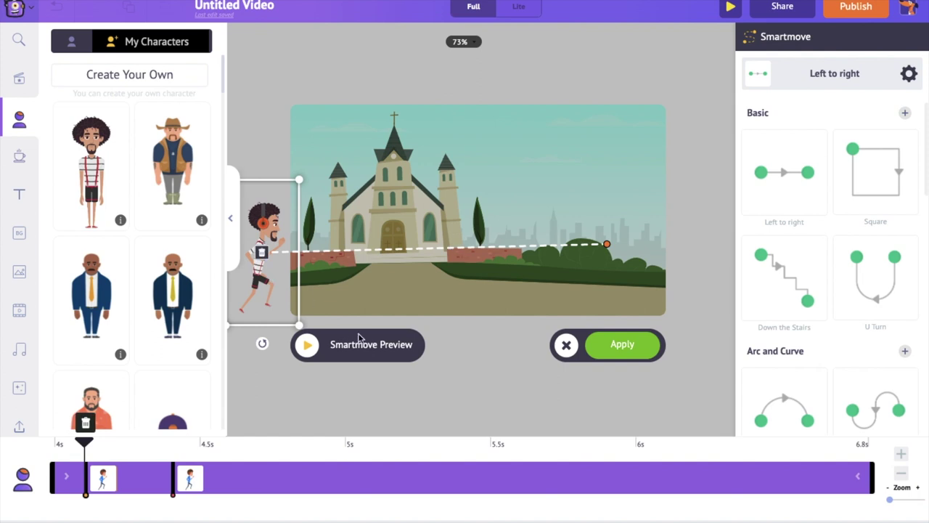
{"action": "left_click", "coordinate": [607, 245]}
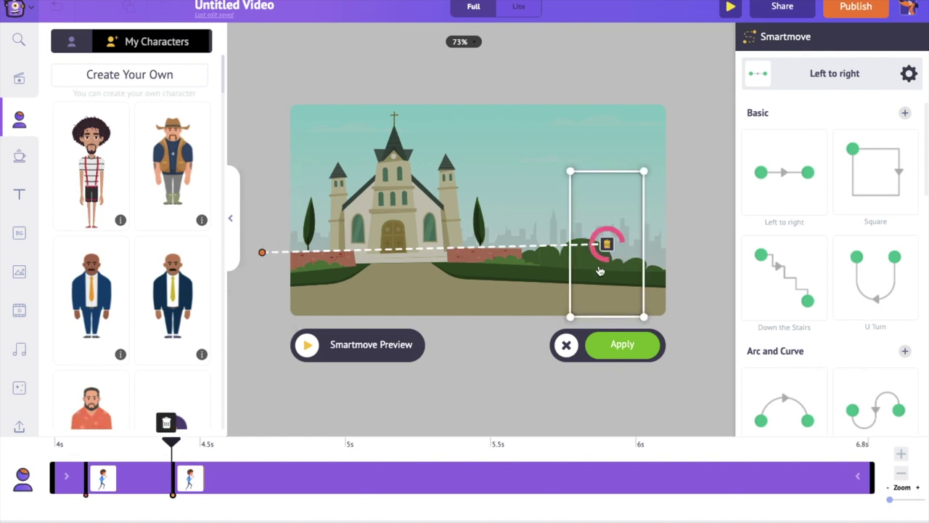
{"action": "left_click_drag", "start_coordinate": [606, 265], "coordinate": [702, 278]}
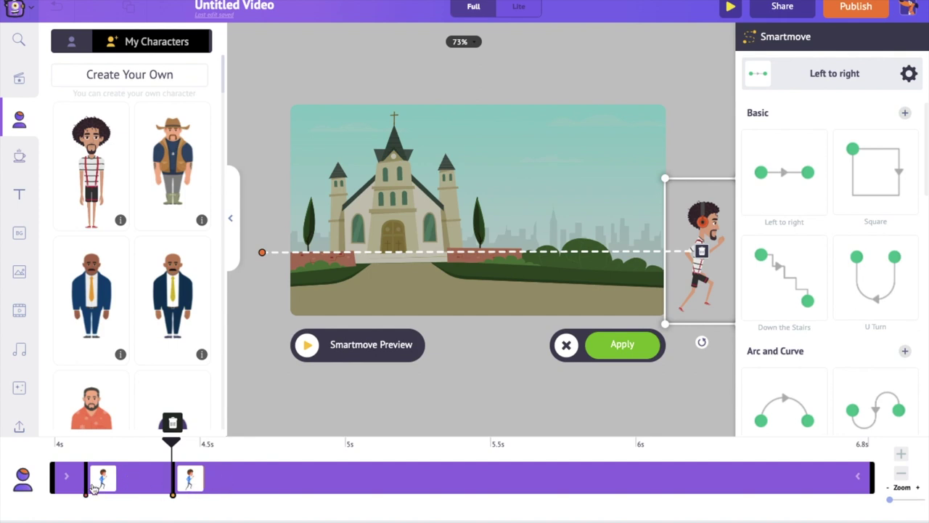
- Extend the runner's Smartmove to about 6.7 s, preview the motion and apply it
{"action": "mouse_move", "coordinate": [192, 488]}
{"action": "left_mouse_down"}
{"action": "mouse_move", "coordinate": [863, 493]}
{"action": "mouse_move", "coordinate": [841, 493]}
{"action": "left_mouse_up"}
{"action": "left_click", "coordinate": [46, 474]}
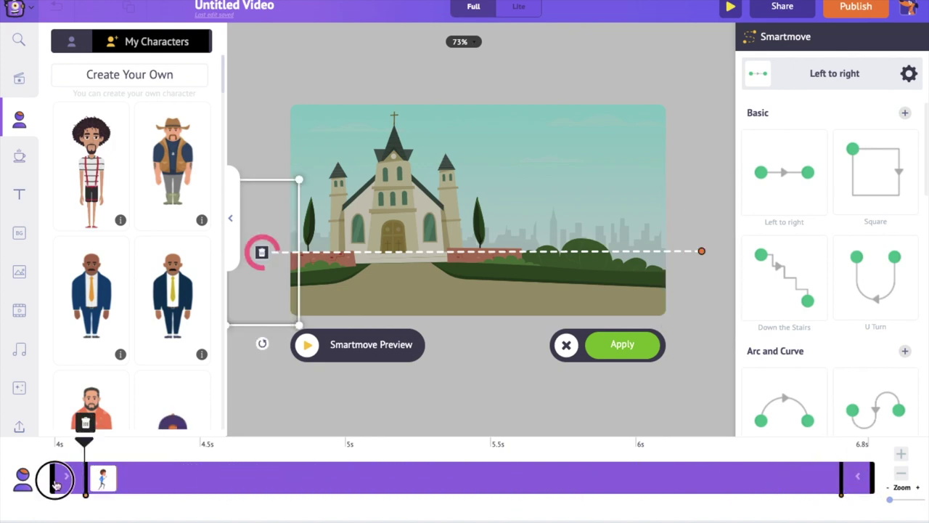
{"action": "left_click", "coordinate": [311, 345]}
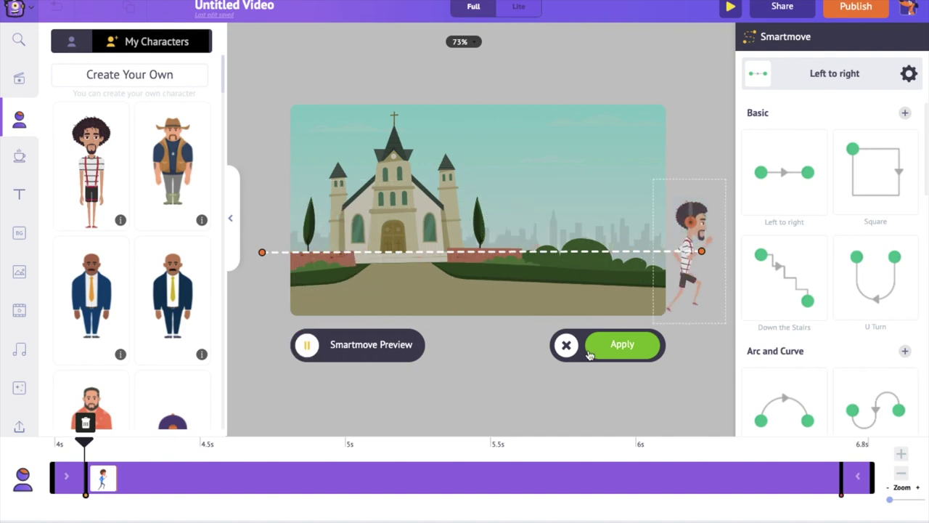
{"action": "left_click", "coordinate": [622, 344]}
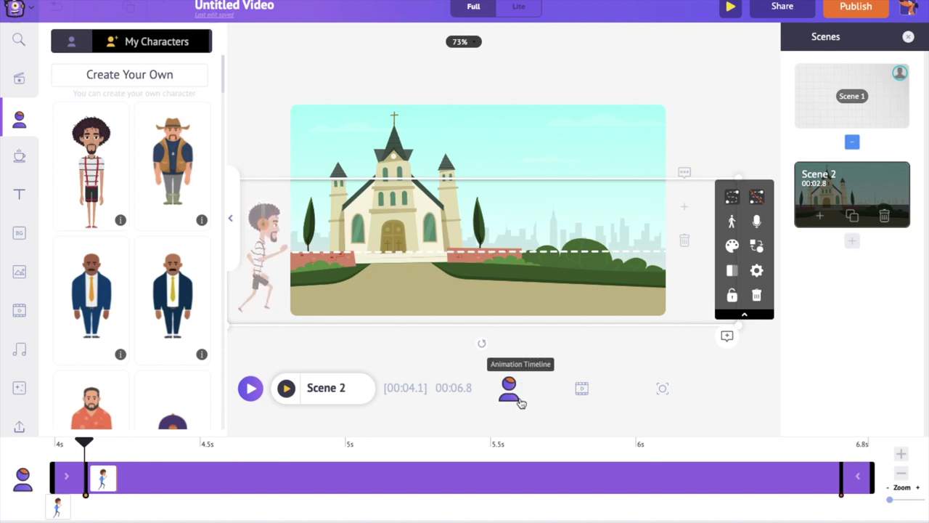
{"action": "left_click", "coordinate": [559, 351]}
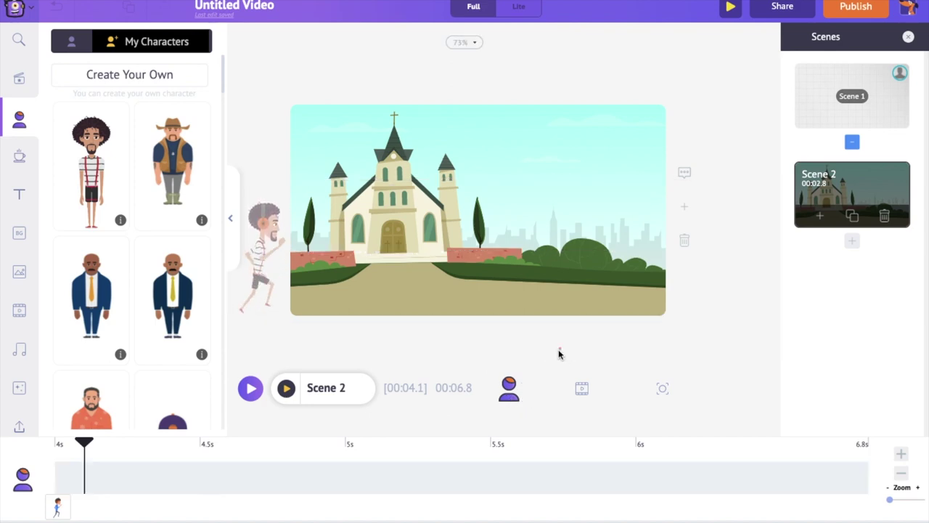
- Copy the "on Earth" text from Scene 1 into Scene 2 and shorten it to end at about 4.7 s
{"action": "left_click", "coordinate": [815, 123]}
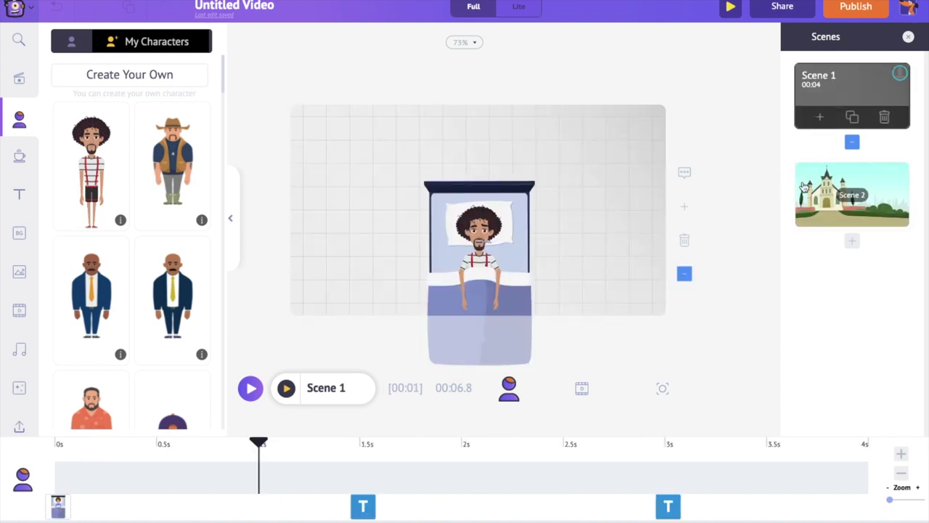
{"action": "left_click", "coordinate": [669, 507]}
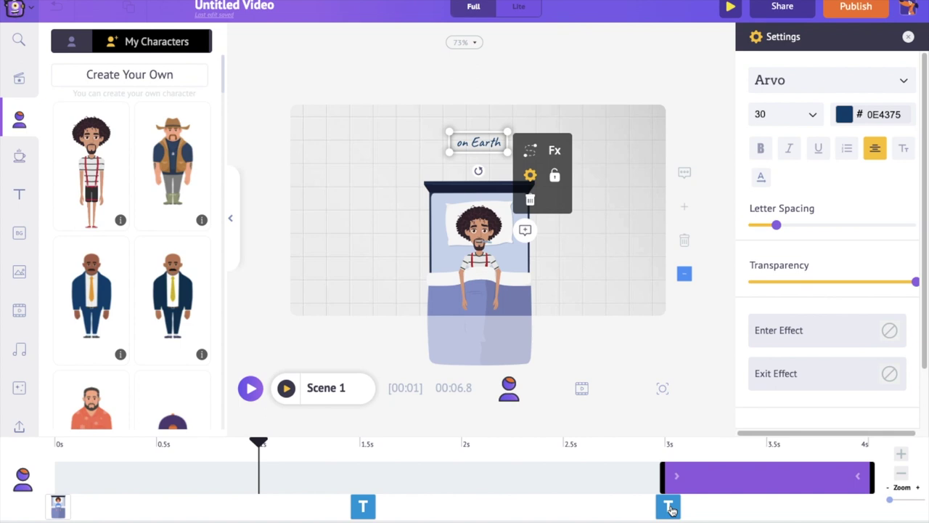
{"action": "left_click", "coordinate": [716, 349]}
{"action": "left_click", "coordinate": [848, 195]}
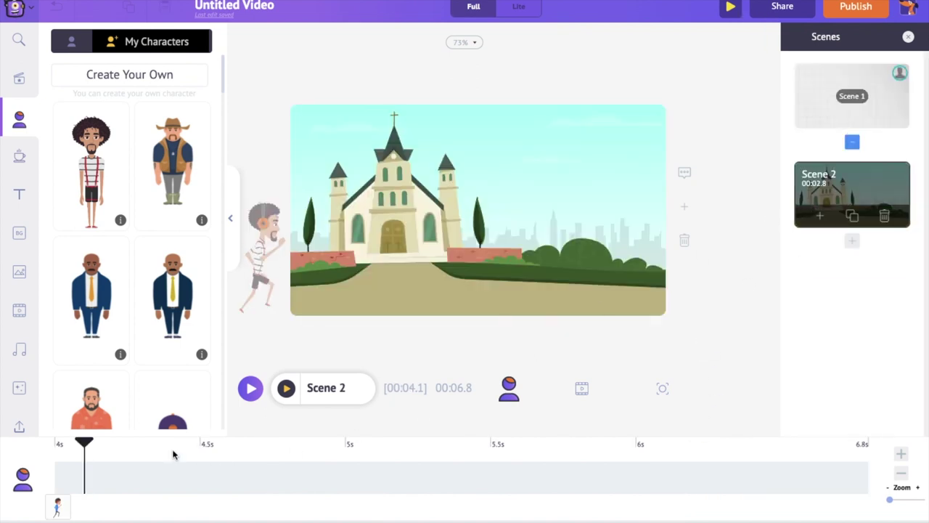
{"action": "left_click_drag", "start_coordinate": [378, 481], "coordinate": [251, 496]}
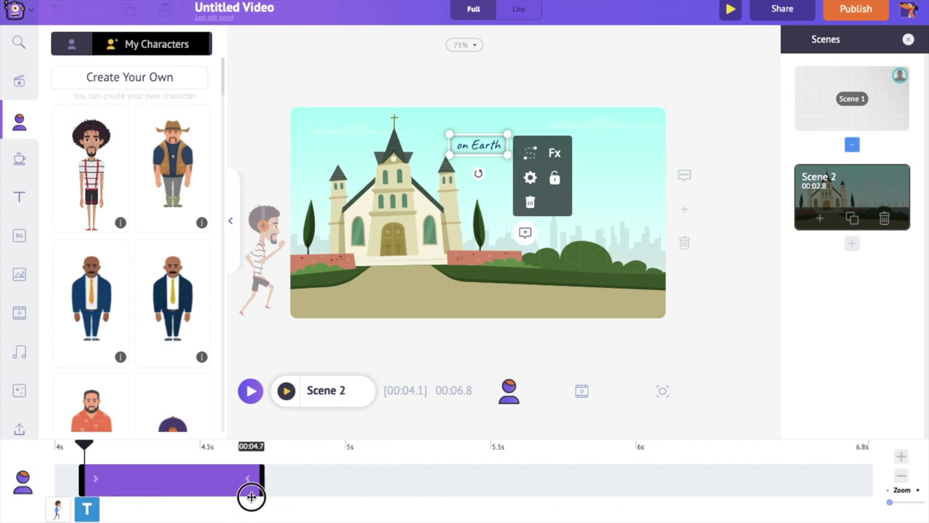
- Move the copied text to the open sky beside the church and replace its wording with the lyric "I wouldn't be"
{"action": "left_click_drag", "start_coordinate": [481, 146], "coordinate": [573, 149]}
{"action": "double_click", "coordinate": [574, 150]}
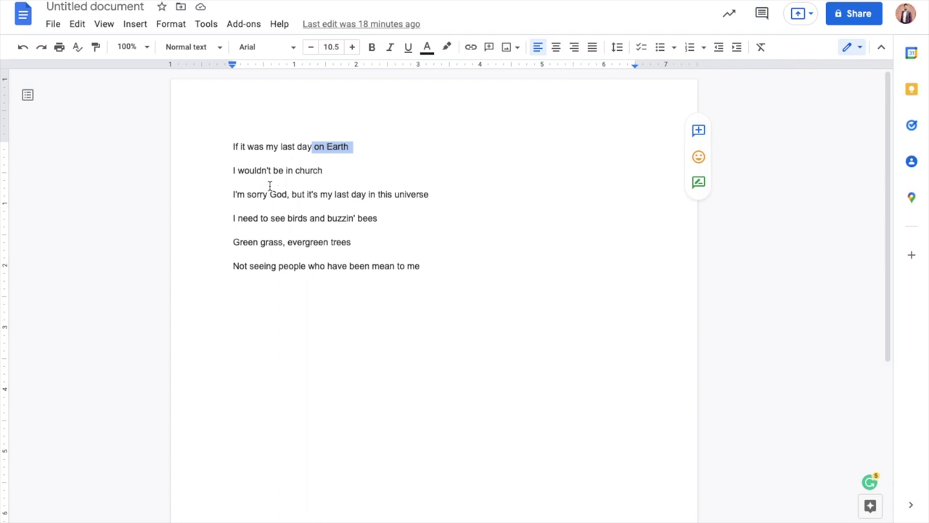
{"action": "left_click_drag", "start_coordinate": [233, 170], "coordinate": [284, 172]}
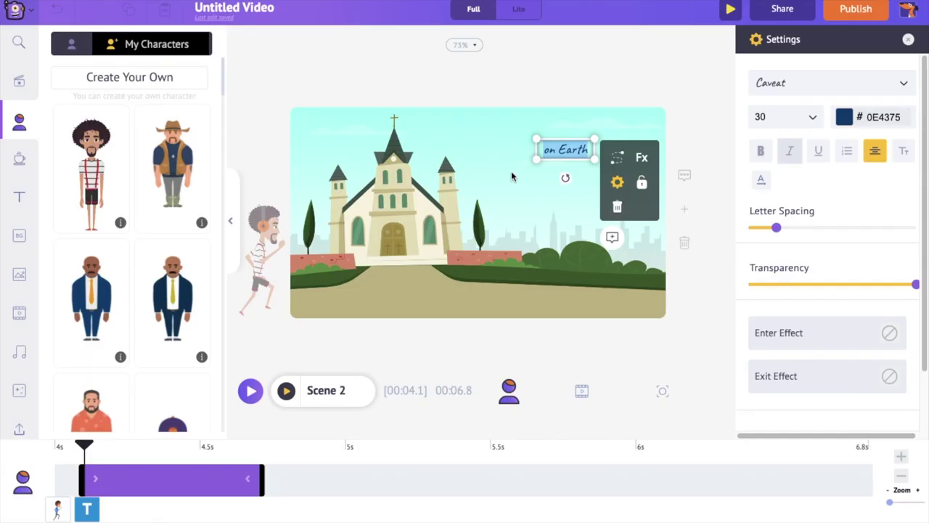
{"action": "type", "text": "I wouldn't be"}
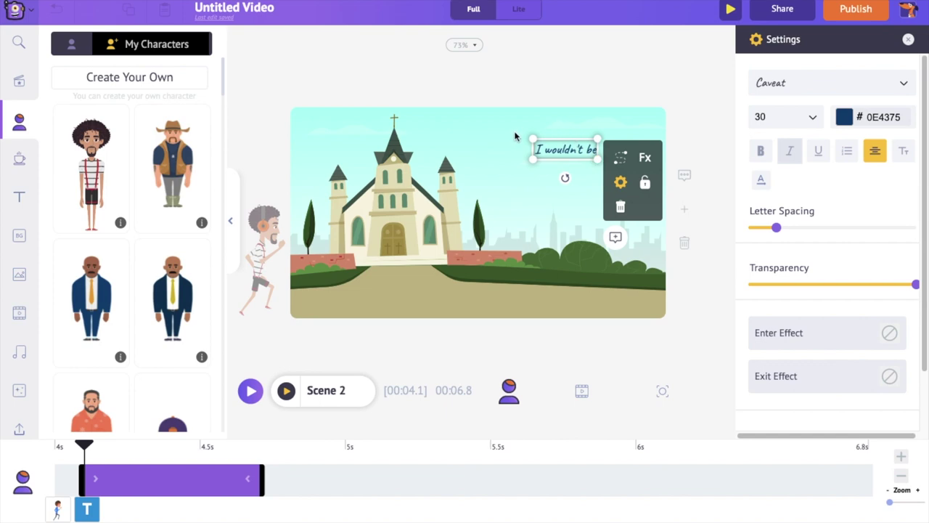
- Add matching text copies reading "in church" at 4.8 s, "I'm sorry God," at about 5.5 s and "but it's my" at about 6.2 s
{"action": "left_click", "coordinate": [302, 476]}
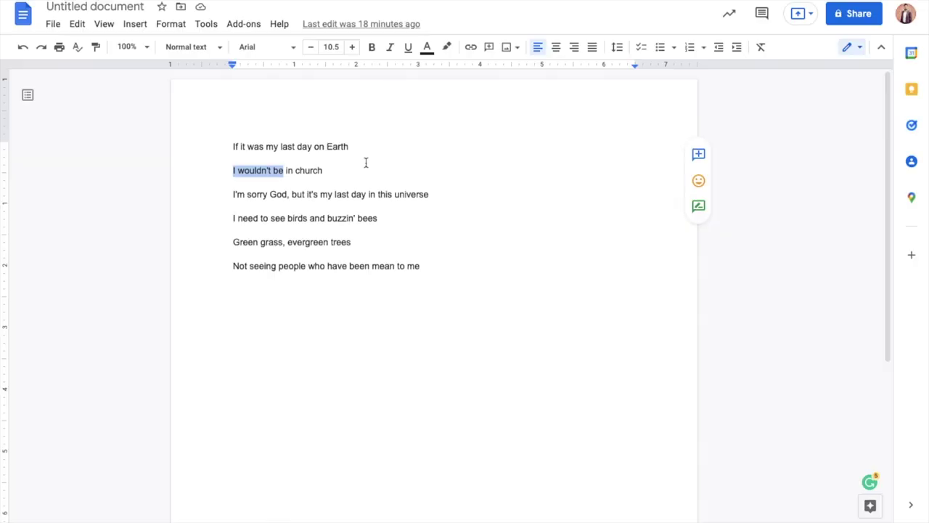
{"action": "left_click_drag", "start_coordinate": [286, 171], "coordinate": [326, 172]}
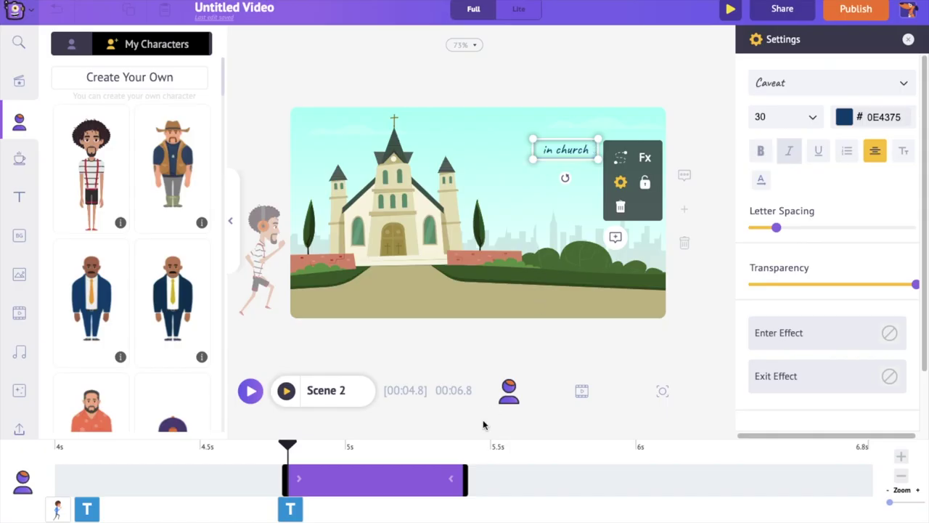
{"action": "left_click", "coordinate": [468, 445]}
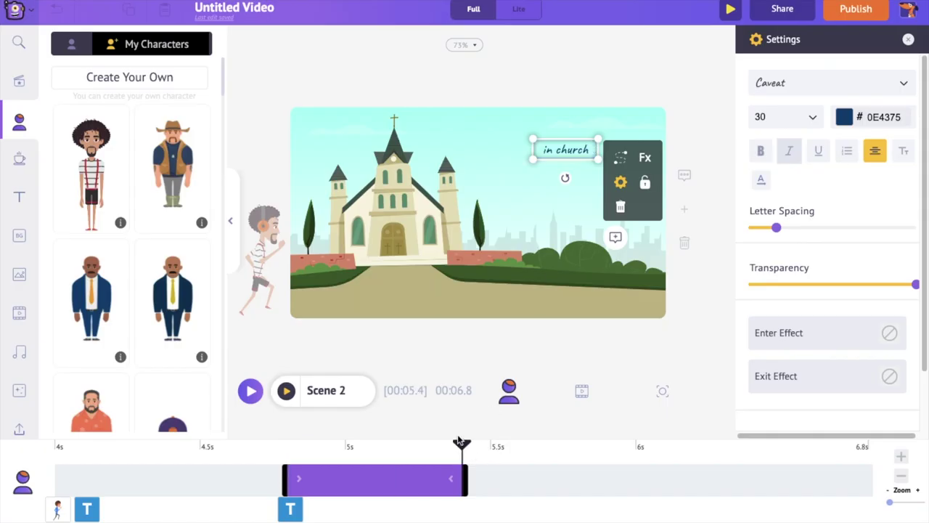
{"action": "left_click", "coordinate": [488, 445]}
{"action": "key", "text": "ctrl+v"}
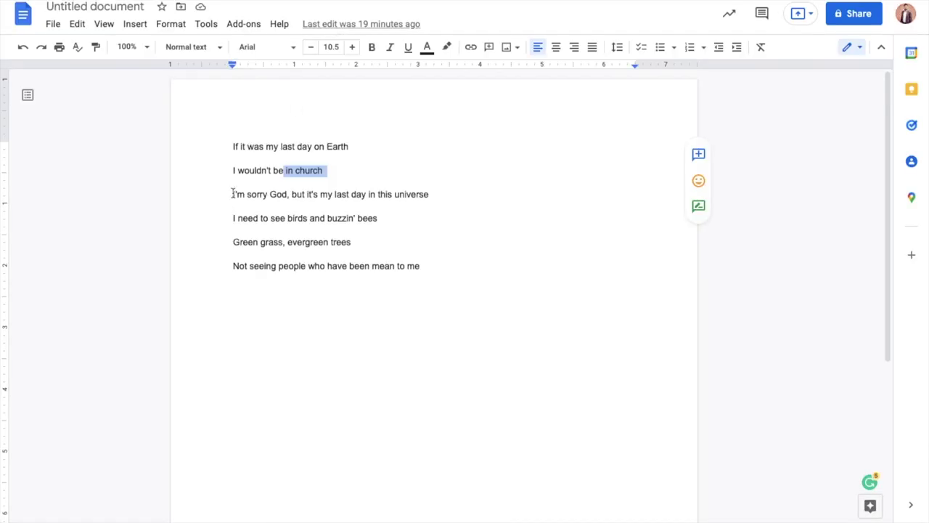
{"action": "left_click_drag", "start_coordinate": [233, 193], "coordinate": [289, 193]}
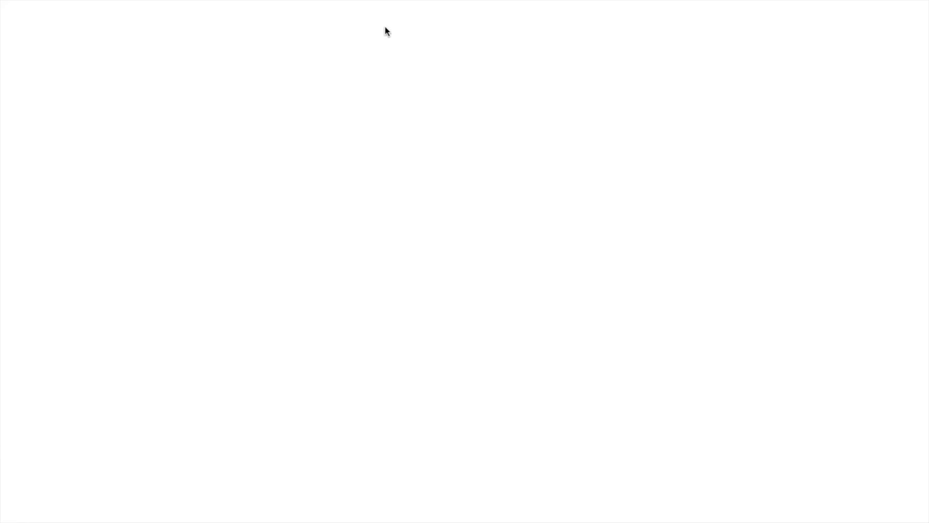
{"action": "left_click_drag", "start_coordinate": [291, 194], "coordinate": [336, 195]}
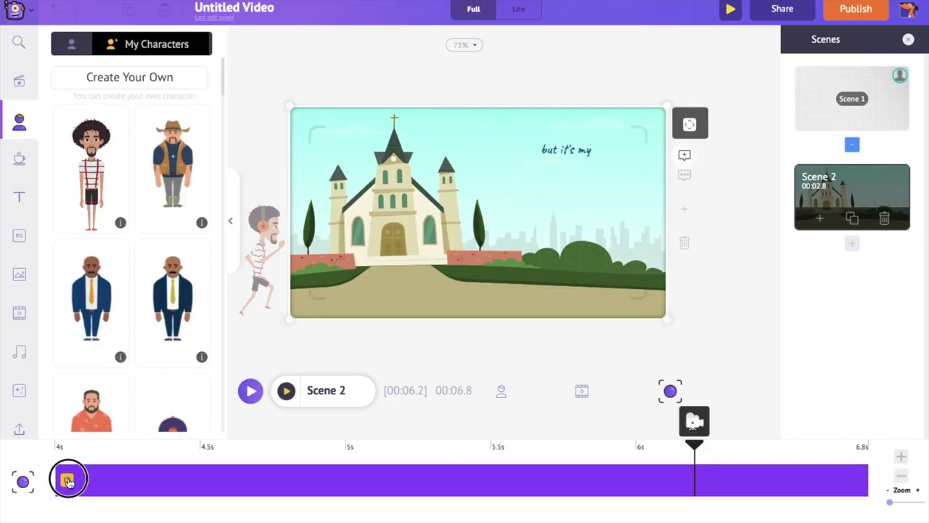
- Apply a Dynamic Camera over all of Scene 2, shrinking its frame slightly for a subtle zoom-in, and preview the scene
{"action": "left_click", "coordinate": [68, 481]}
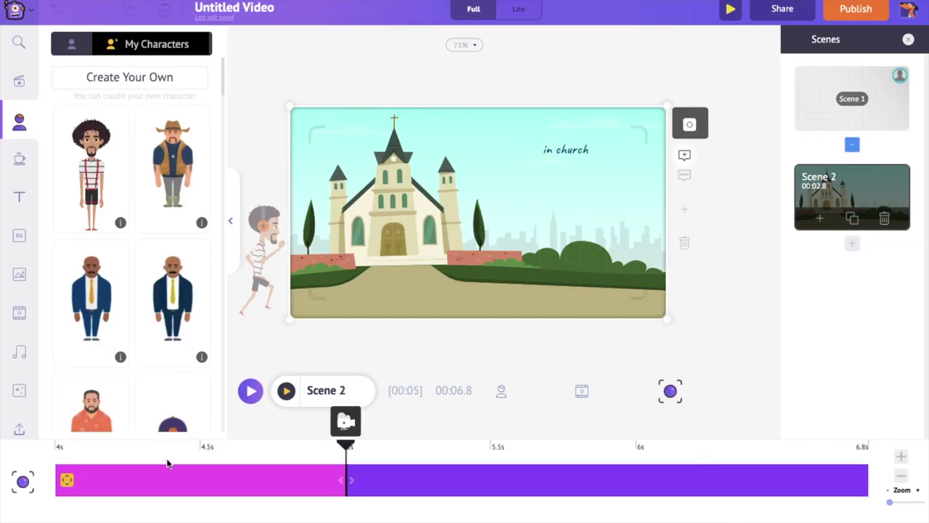
{"action": "left_click", "coordinate": [664, 109]}
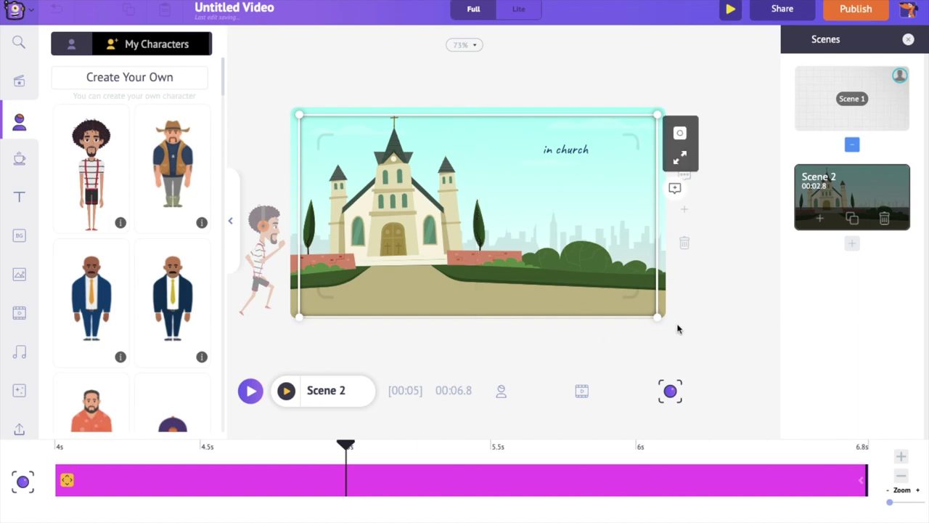
{"action": "left_click", "coordinate": [286, 390]}
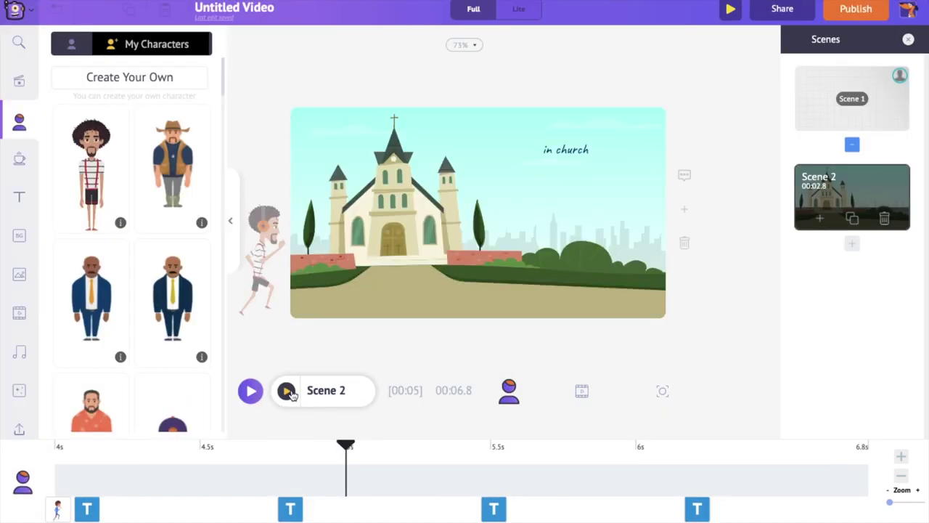
- Add Scene 3 after the church scene, play its part of the song, and shorten the scene to 2 seconds
{"action": "left_click", "coordinate": [851, 247]}
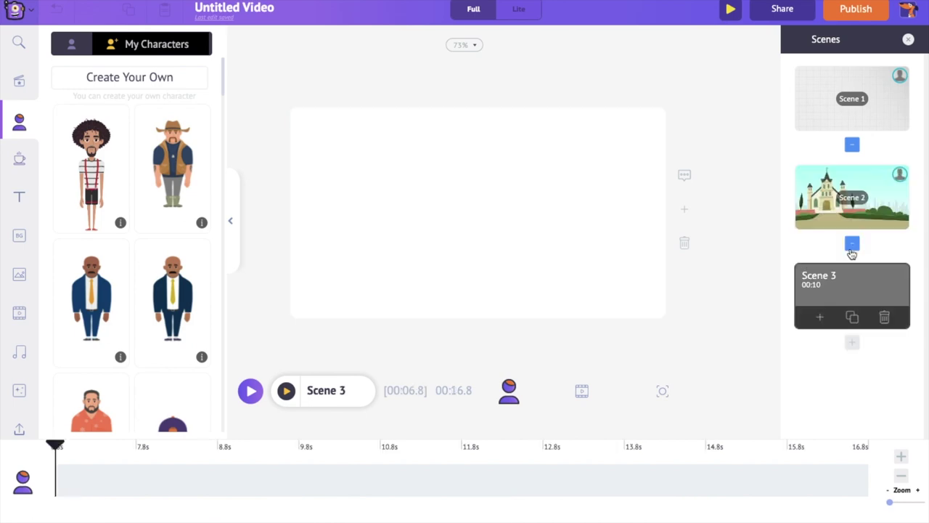
{"action": "left_click", "coordinate": [287, 392]}
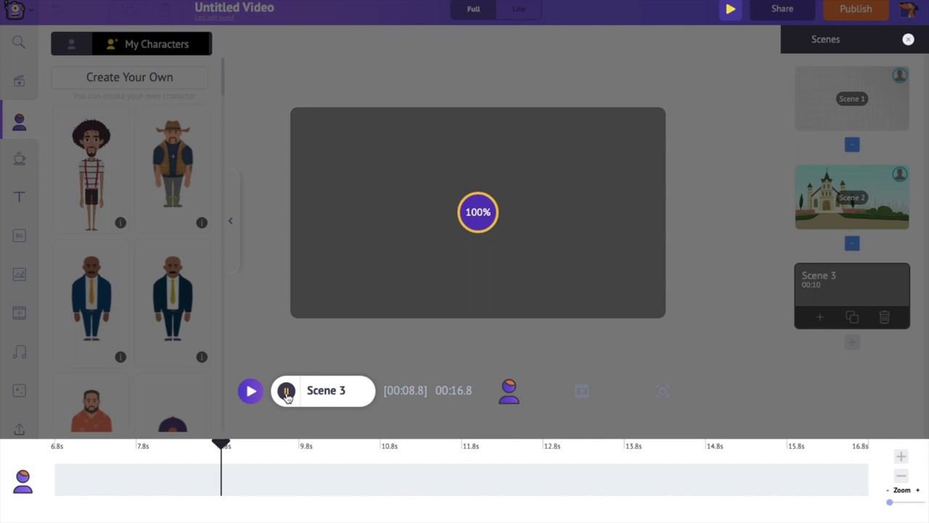
{"action": "left_click", "coordinate": [287, 392]}
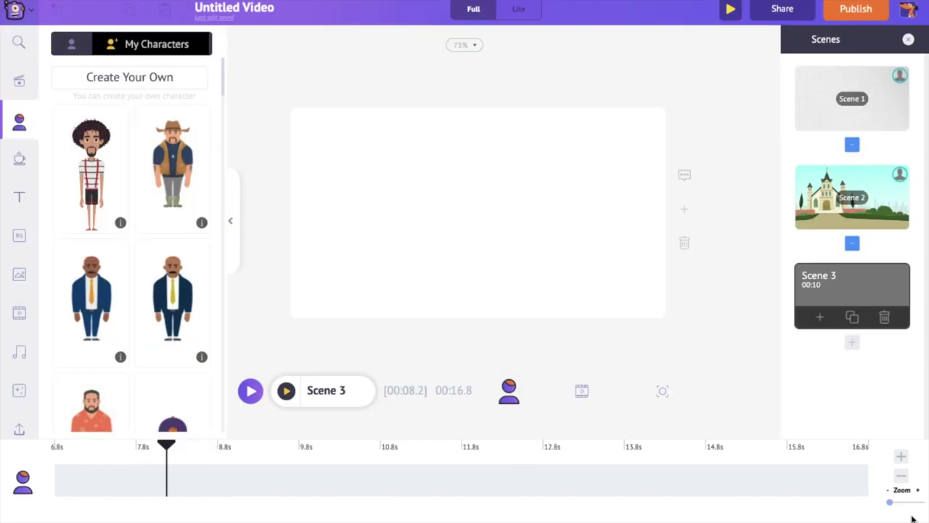
{"action": "left_click", "coordinate": [901, 476]}
{"action": "triple_click", "coordinate": [901, 476]}
{"action": "double_click", "coordinate": [901, 477]}
{"action": "double_click", "coordinate": [901, 476]}
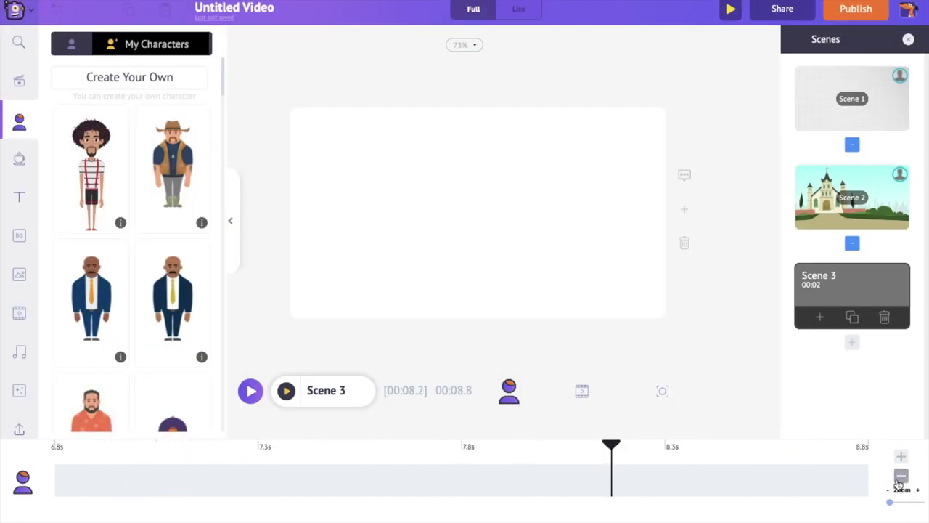
- Find a "space" background and apply the purple one with turquoise planets to Scene 3
{"action": "left_click", "coordinate": [20, 239]}
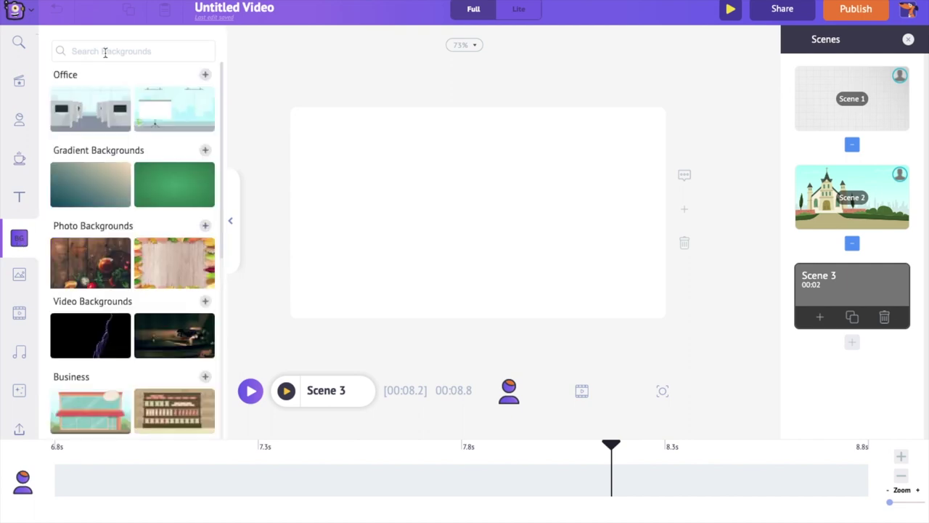
{"action": "left_click", "coordinate": [106, 52]}
{"action": "type", "text": "space"}
{"action": "key", "text": "Return"}
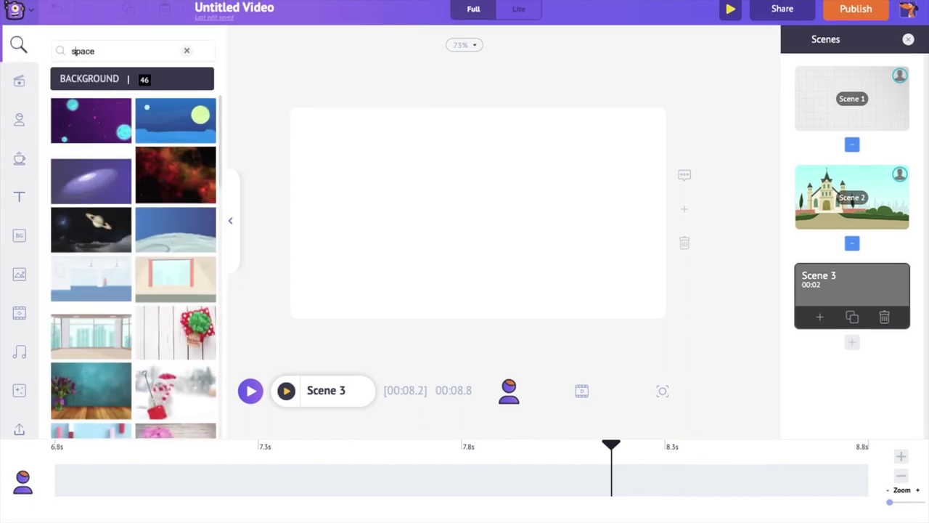
{"action": "left_click", "coordinate": [92, 116]}
{"action": "left_click", "coordinate": [571, 250]}
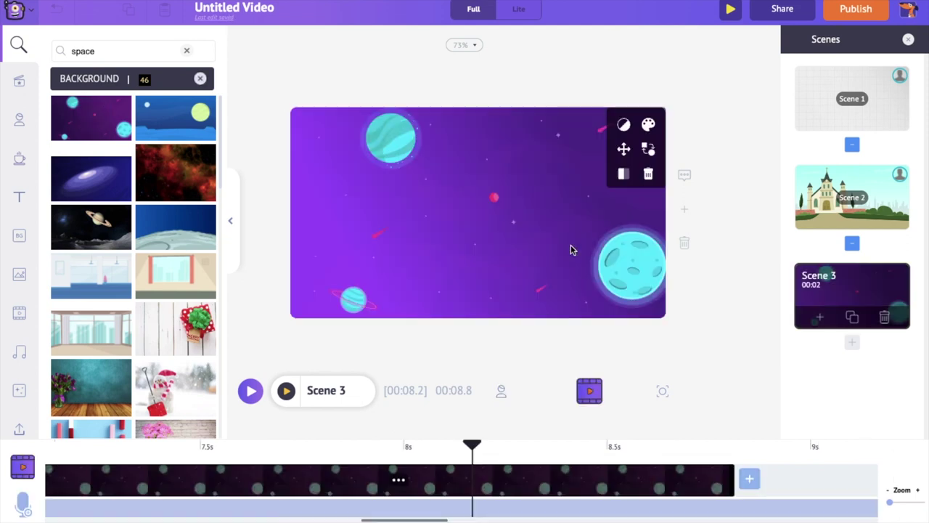
- Enlarge the space background beyond the frame, reposition it so the lower planet is partly cropped, and apply the change
{"action": "left_click", "coordinate": [624, 151]}
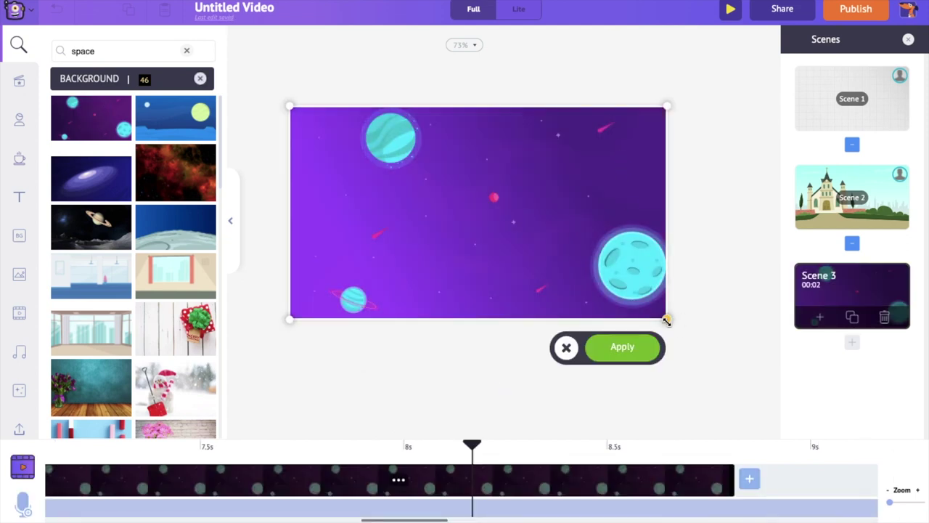
{"action": "left_click_drag", "start_coordinate": [667, 321], "coordinate": [726, 353]}
{"action": "left_click_drag", "start_coordinate": [690, 282], "coordinate": [680, 271]}
{"action": "left_click_drag", "start_coordinate": [280, 342], "coordinate": [227, 381]}
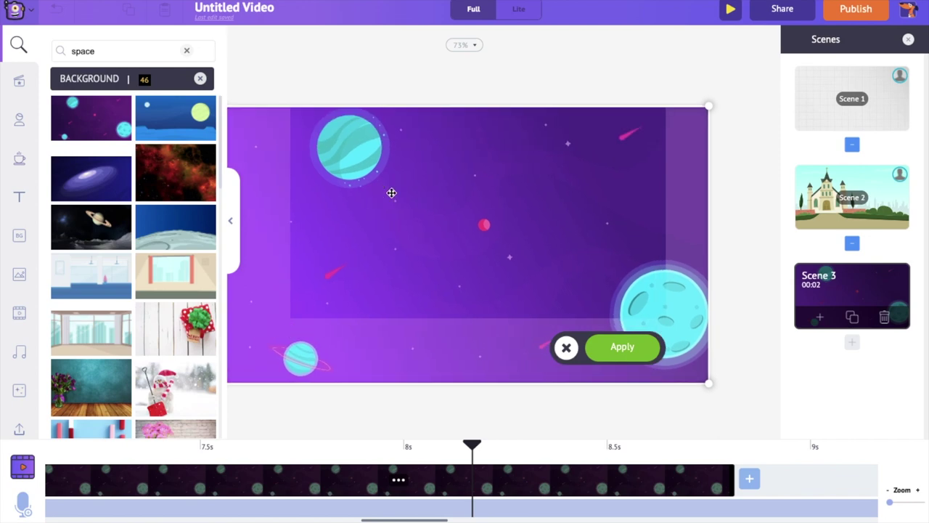
{"action": "left_click", "coordinate": [622, 348]}
- Add the custom afro-haired character to Scene 3, give him the "meditate" action, and shrink him near the middle
{"action": "left_click", "coordinate": [22, 122]}
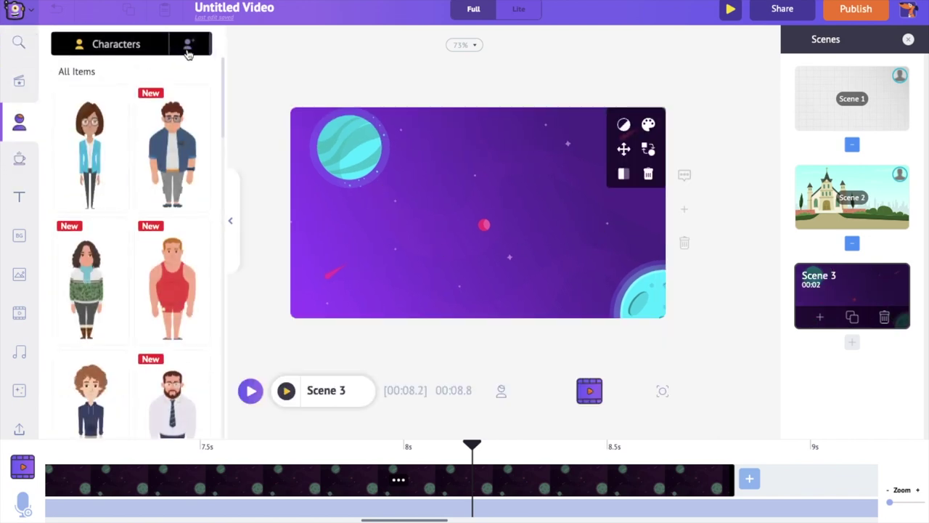
{"action": "left_click", "coordinate": [187, 45]}
{"action": "left_click", "coordinate": [91, 166]}
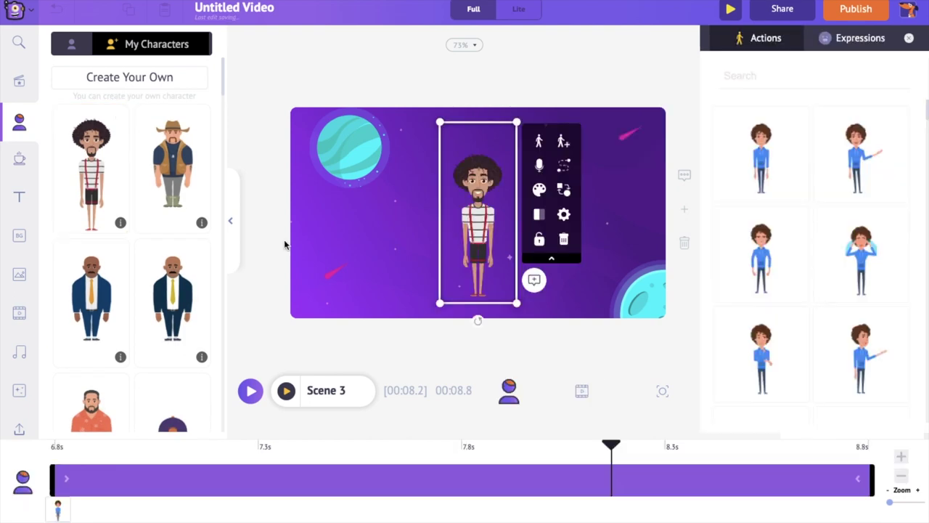
{"action": "type", "text": "medi"}
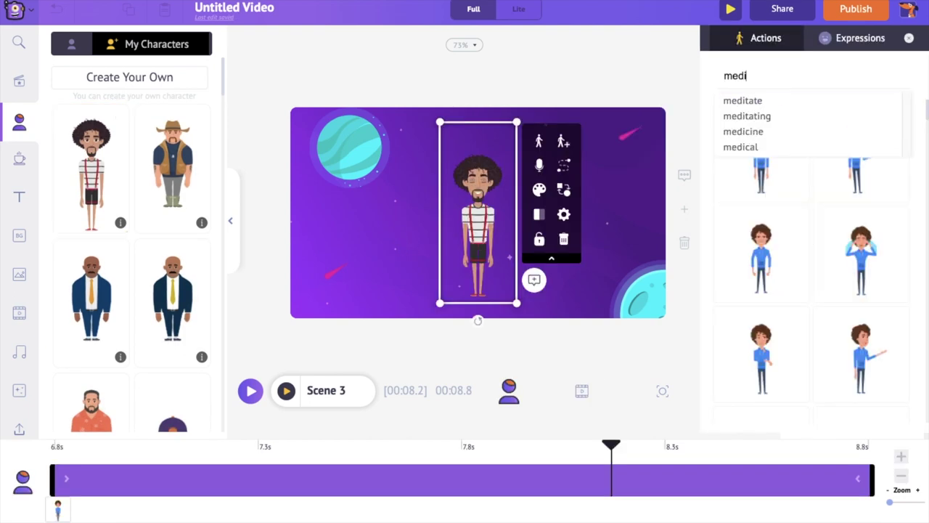
{"action": "key", "text": "Down"}
{"action": "key", "text": "Return"}
{"action": "left_click", "coordinate": [761, 150]}
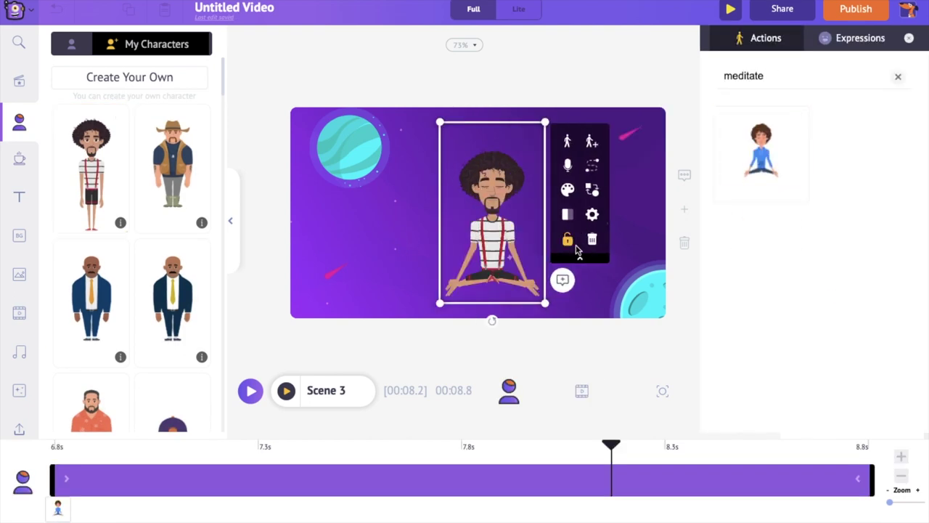
{"action": "left_click_drag", "start_coordinate": [543, 299], "coordinate": [511, 248]}
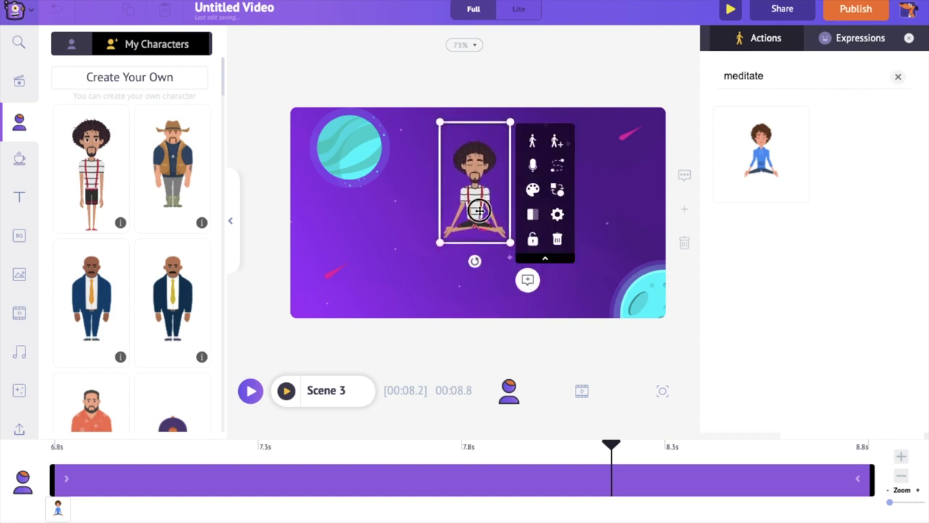
- Find an "earth" property, add the green and blue globe, and shrink and place it directly beneath the meditating character
{"action": "left_click", "coordinate": [20, 162]}
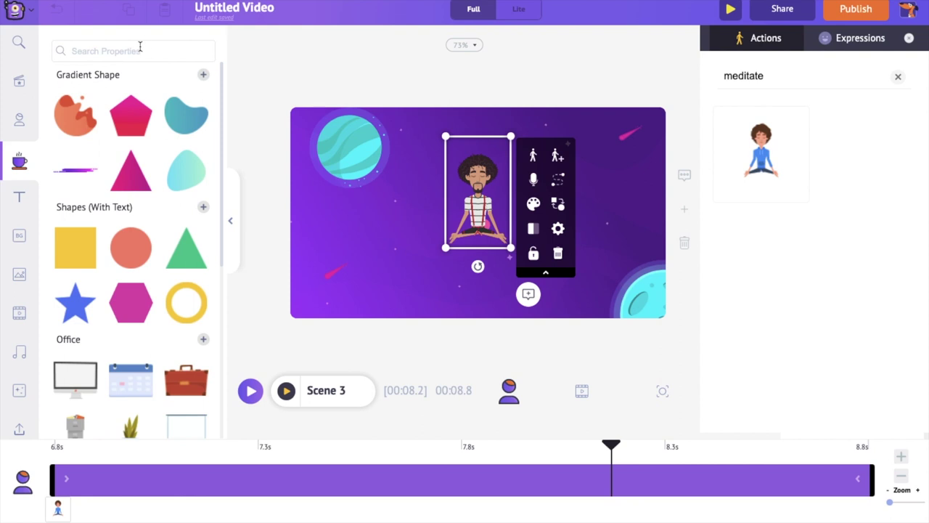
{"action": "left_click", "coordinate": [140, 49]}
{"action": "type", "text": "ea"}
{"action": "key", "text": "Return"}
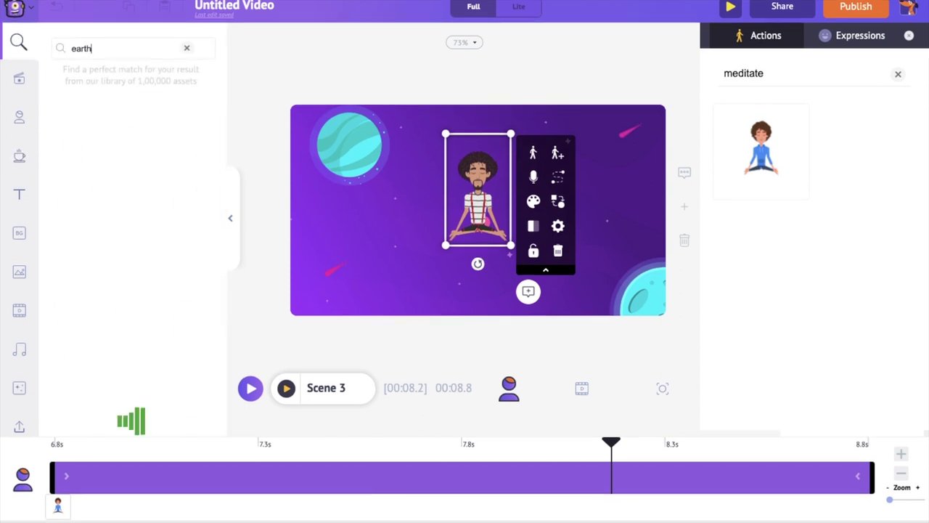
{"action": "left_click", "coordinate": [75, 127]}
{"action": "left_click_drag", "start_coordinate": [558, 121], "coordinate": [482, 225]}
{"action": "left_click_drag", "start_coordinate": [458, 270], "coordinate": [476, 197]}
- Add the lyric text "last day" at the start of Scene 3, recolour it EFEFEF, and move it above the character
{"action": "left_click", "coordinate": [615, 445]}
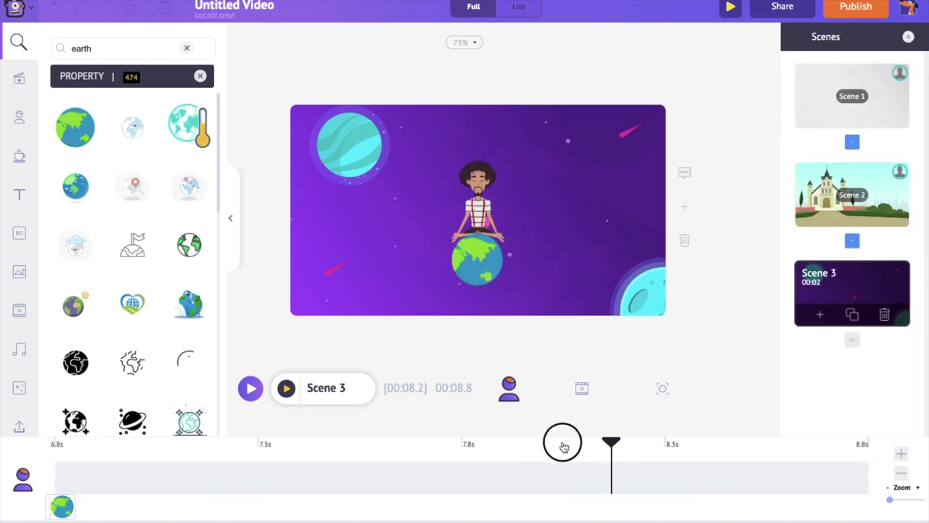
{"action": "left_click", "coordinate": [283, 477]}
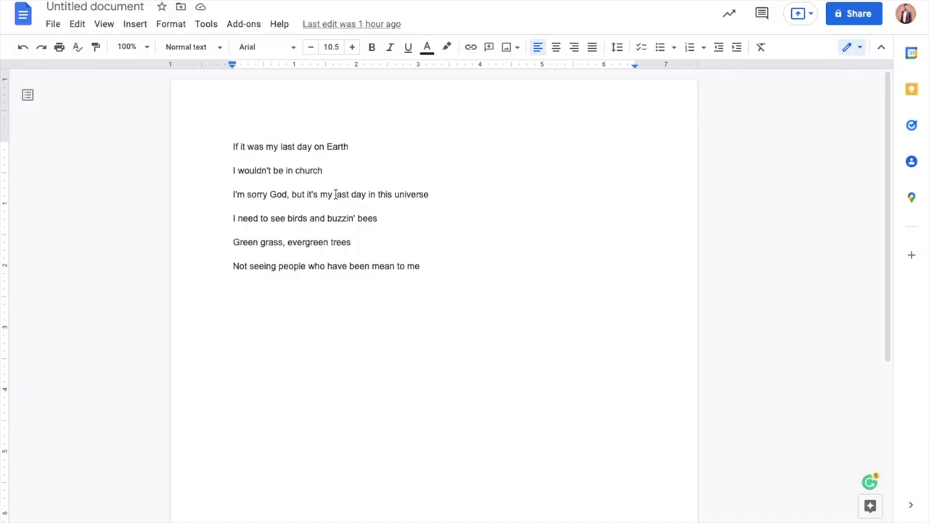
{"action": "left_click_drag", "start_coordinate": [333, 193], "coordinate": [354, 195]}
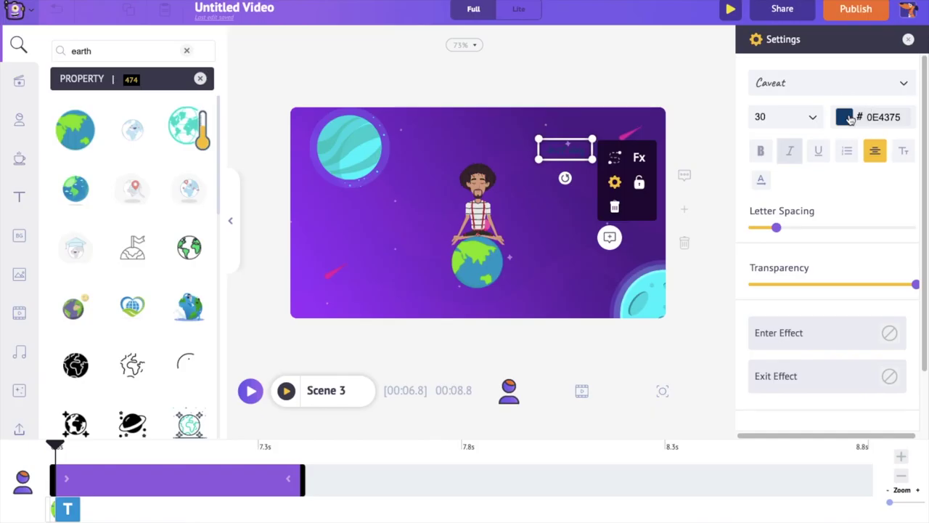
{"action": "left_click", "coordinate": [853, 120]}
{"action": "left_click", "coordinate": [889, 290]}
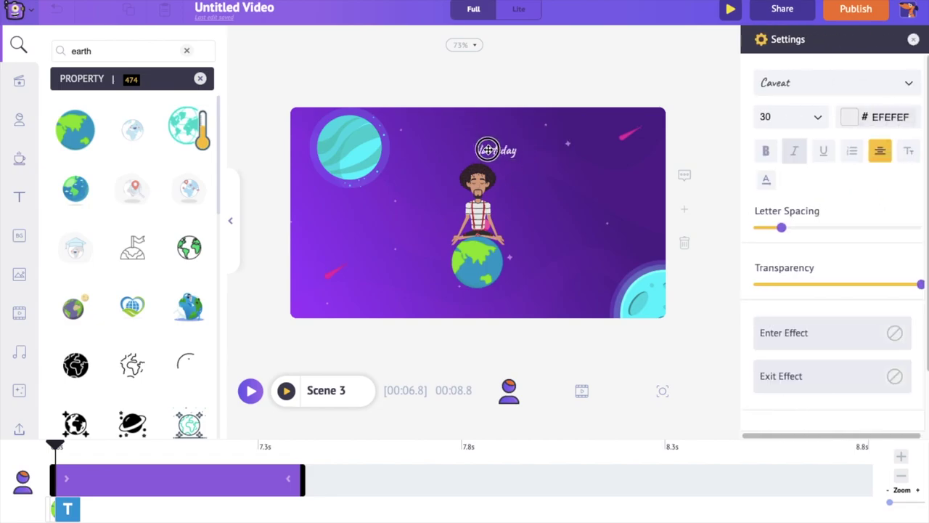
- Add matching text copies reading "in this universe" at about 7.4 s and "I need to see" at about 8.1 s
{"action": "left_click", "coordinate": [291, 456]}
{"action": "left_click_drag", "start_coordinate": [368, 195], "coordinate": [411, 199]}
{"action": "left_click_drag", "start_coordinate": [425, 199], "coordinate": [430, 196]}
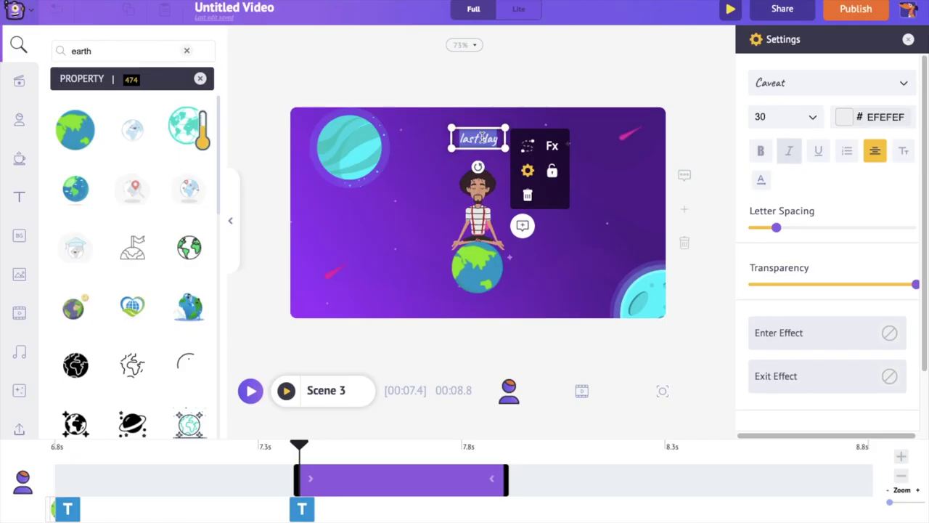
{"action": "type", "text": "in this universe"}
{"action": "left_click_drag", "start_coordinate": [356, 479], "coordinate": [593, 465]}
{"action": "left_click_drag", "start_coordinate": [752, 477], "coordinate": [826, 475]}
{"action": "left_click_drag", "start_coordinate": [233, 218], "coordinate": [270, 218]}
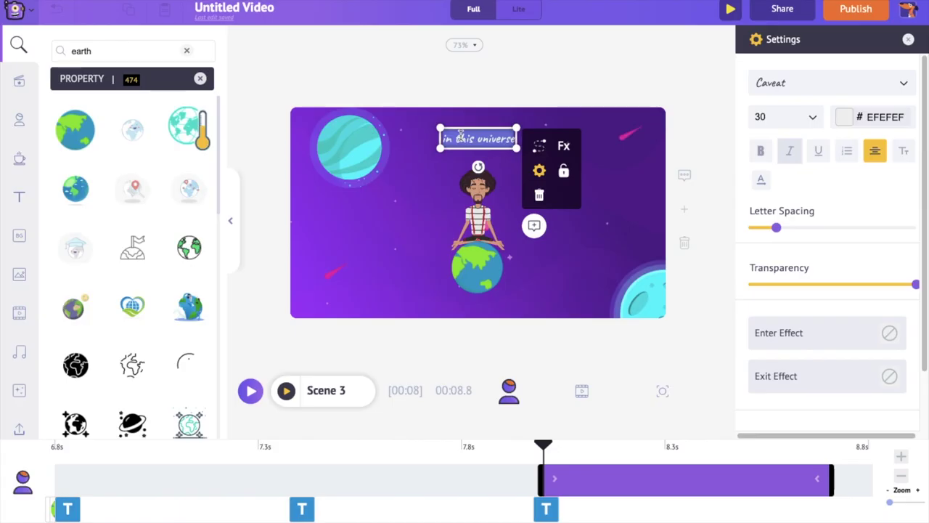
{"action": "type", "text": "I need to see"}
{"action": "key", "text": "ctrl+z"}
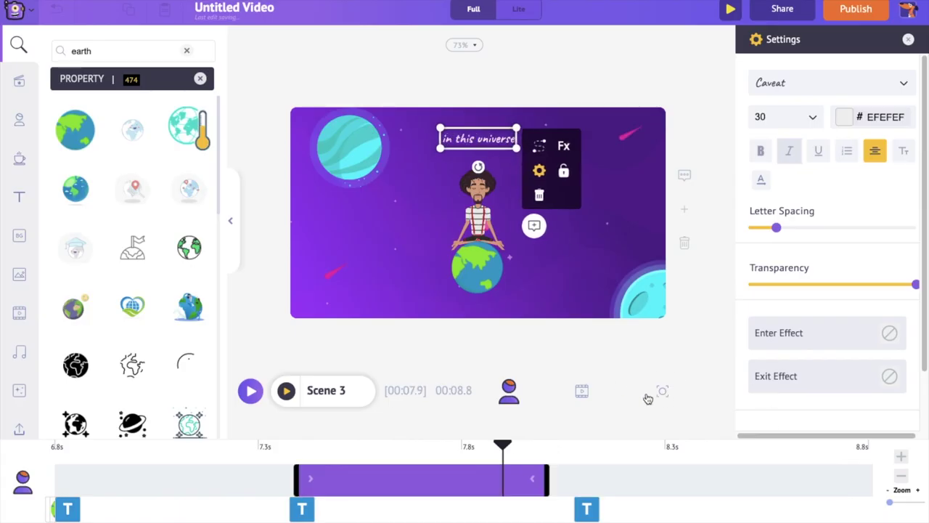
- Apply a Dynamic Camera over all of Scene 3, shrinking its frame slightly for a subtle zoom-in, and preview the scene
{"action": "left_click", "coordinate": [662, 393]}
{"action": "left_click", "coordinate": [67, 480]}
{"action": "left_click", "coordinate": [116, 415]}
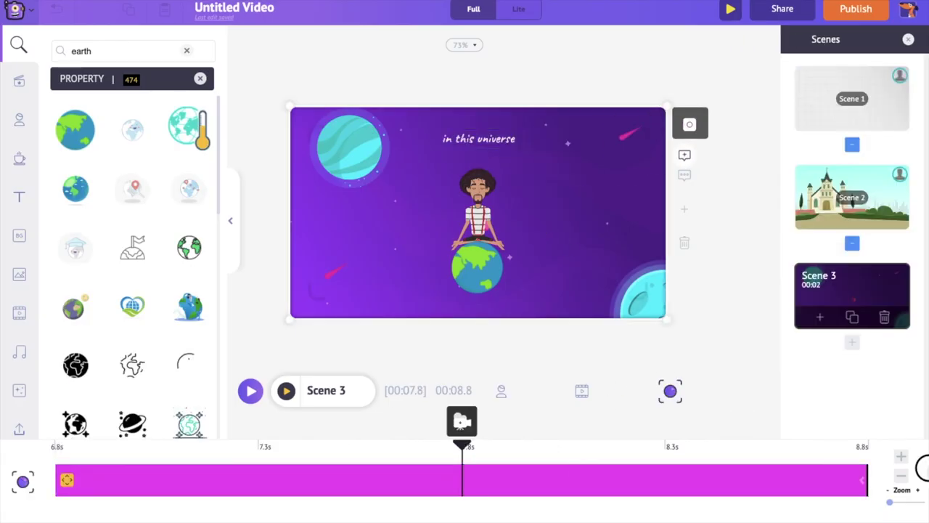
{"action": "left_click", "coordinate": [287, 391]}
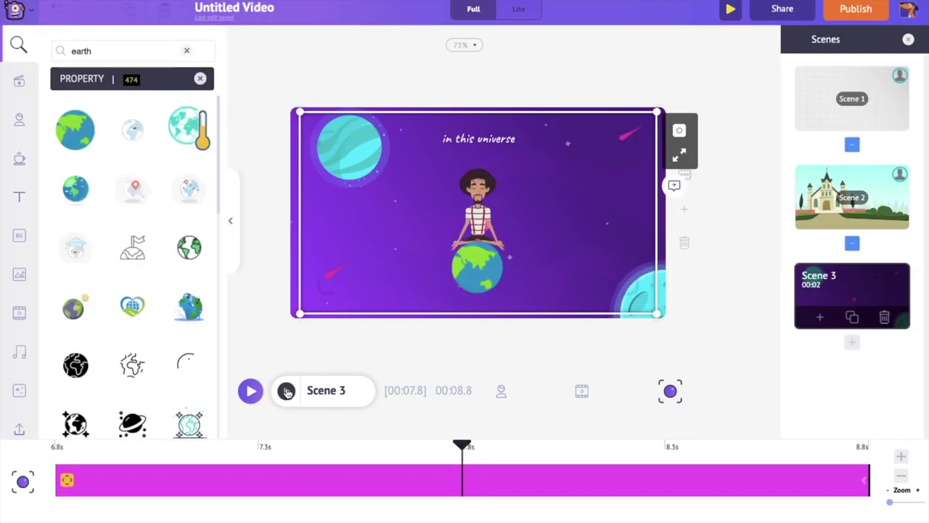
{"action": "left_click", "coordinate": [477, 272]}
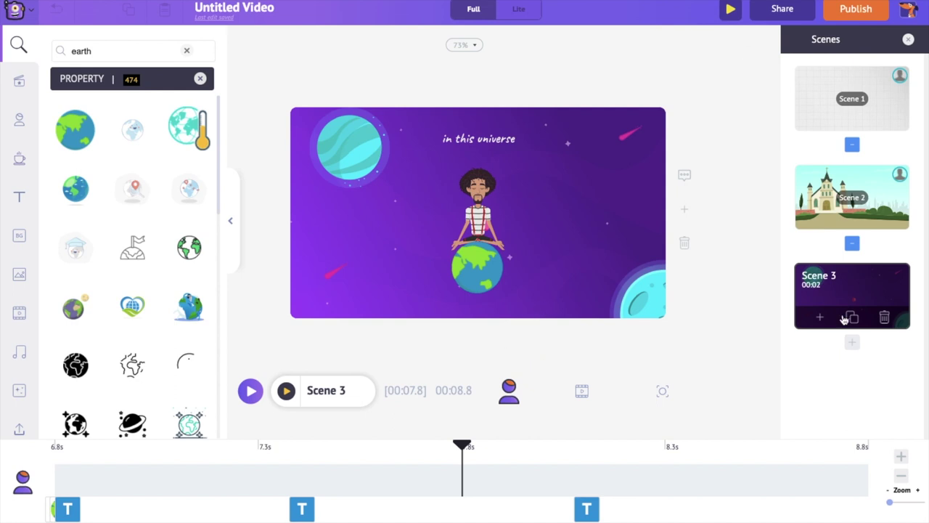
- Add Scene 4, shorten it to 3.6 seconds, and apply the bright green illustrated background from a "forest" search
{"action": "left_click", "coordinate": [854, 341]}
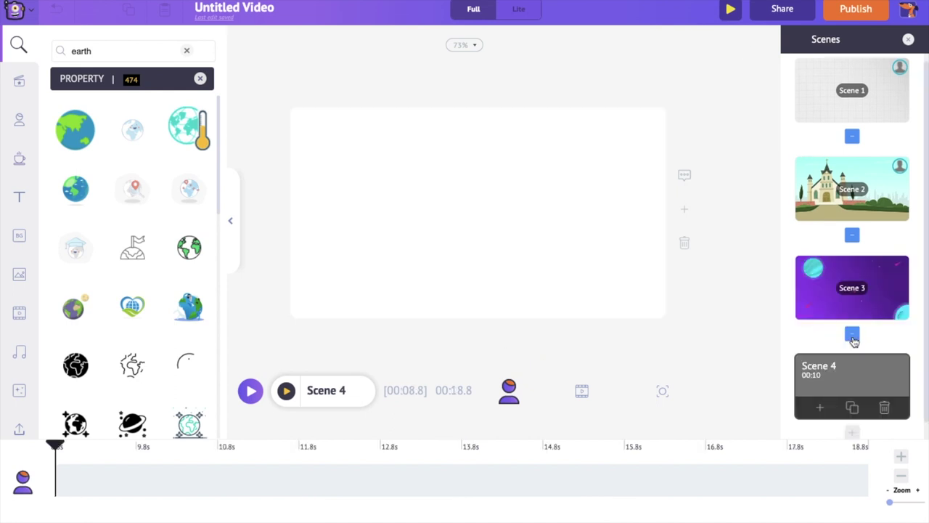
{"action": "left_click", "coordinate": [585, 393]}
{"action": "left_click_drag", "start_coordinate": [869, 469], "coordinate": [595, 499]}
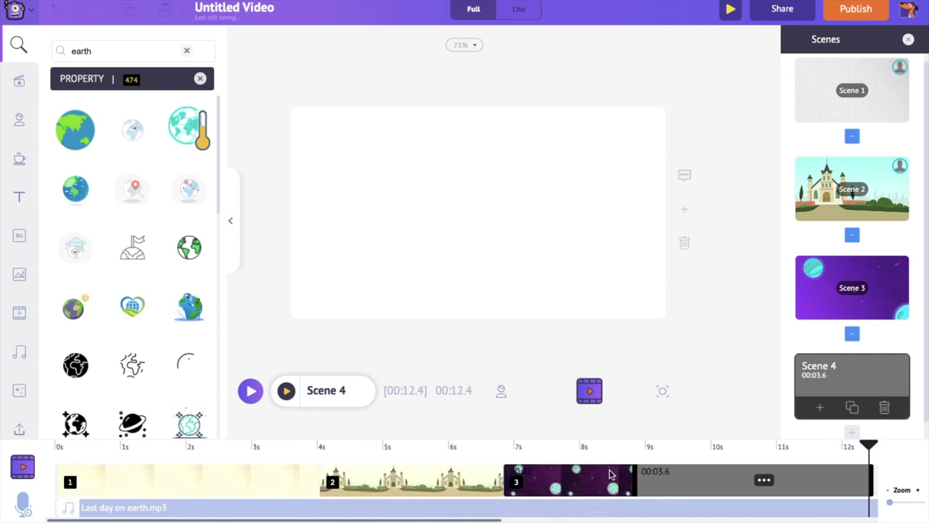
{"action": "left_click", "coordinate": [18, 239]}
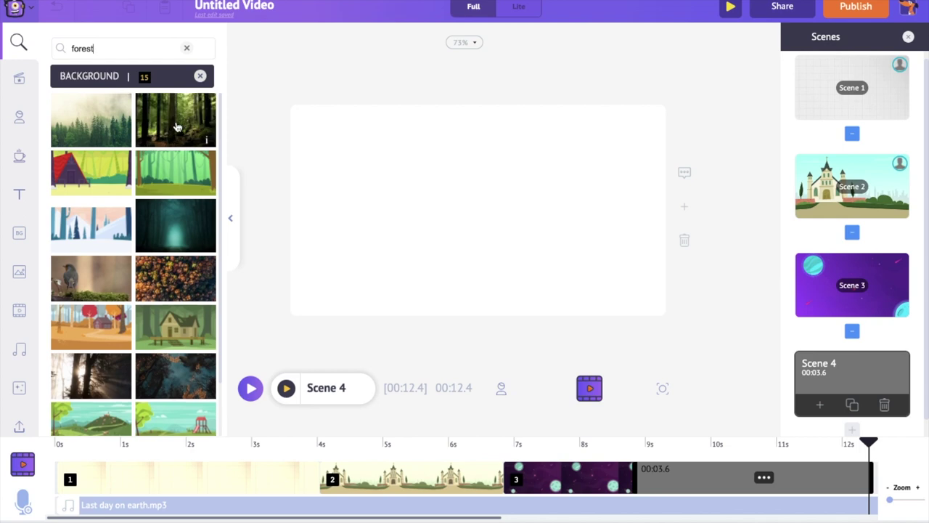
{"action": "left_click", "coordinate": [167, 160]}
- Add the custom character to Scene 4 with the plain "walking" action, shrink him, and place him just outside the frame's left edge
{"action": "left_click", "coordinate": [19, 118]}
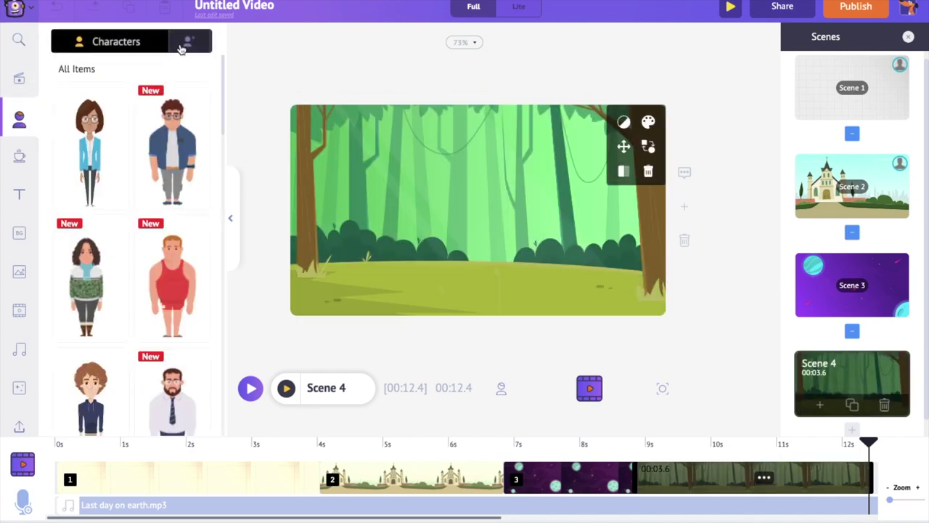
{"action": "left_click", "coordinate": [183, 41]}
{"action": "left_click", "coordinate": [77, 158]}
{"action": "left_click", "coordinate": [829, 73]}
{"action": "type", "text": "walking"}
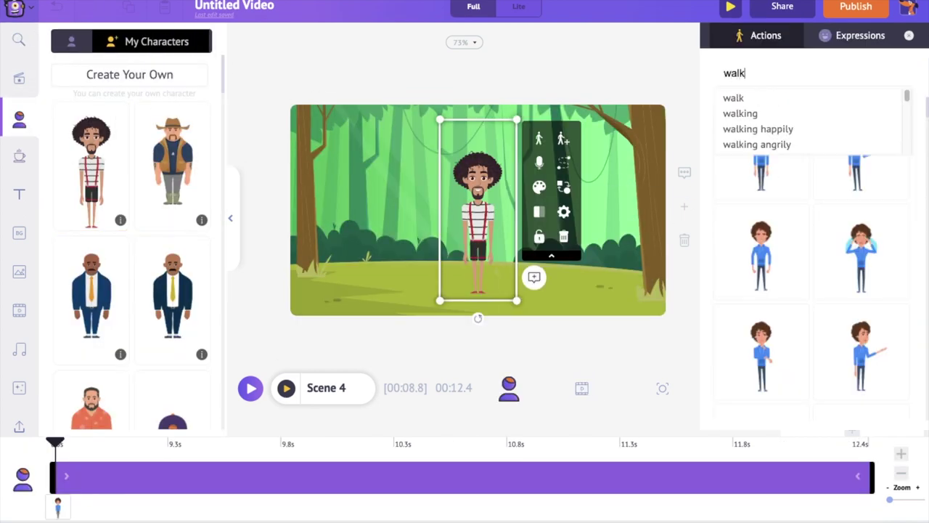
{"action": "key", "text": "Return"}
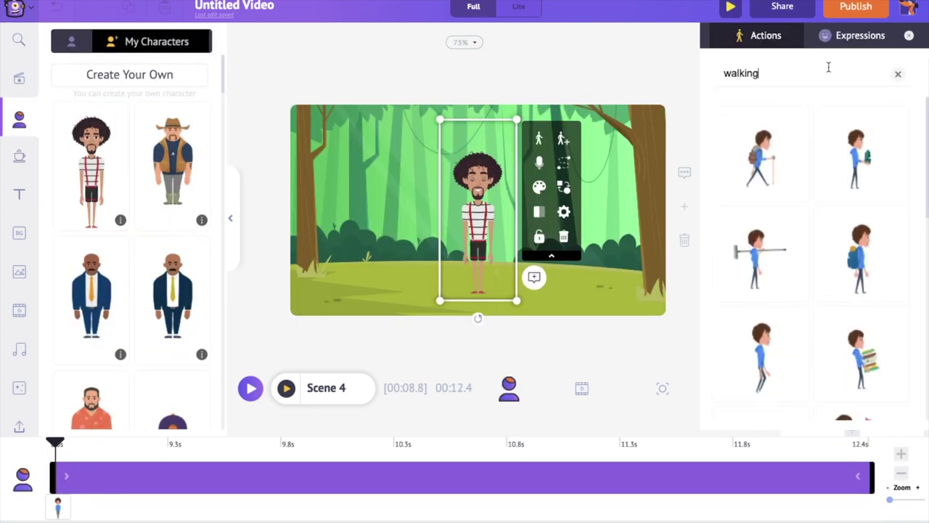
{"action": "left_click", "coordinate": [761, 355]}
{"action": "left_click_drag", "start_coordinate": [542, 124], "coordinate": [519, 149]}
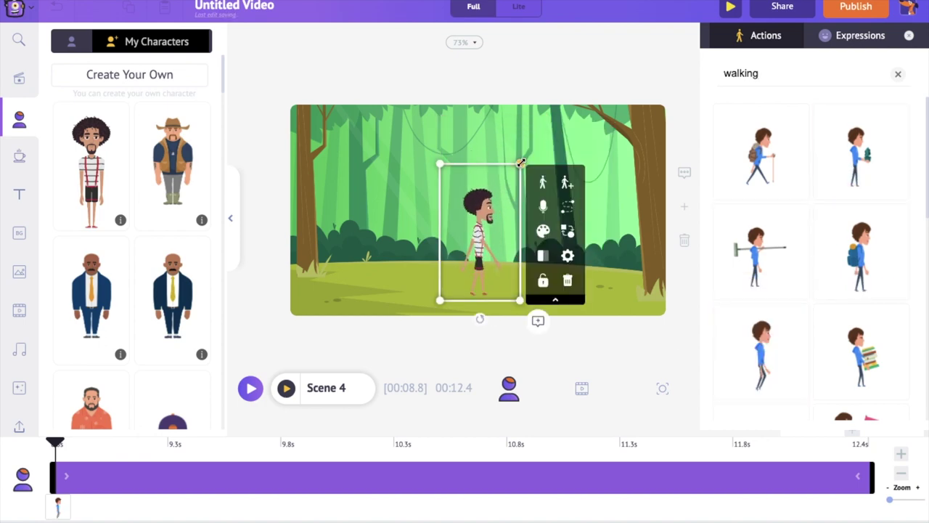
{"action": "left_click_drag", "start_coordinate": [479, 217], "coordinate": [269, 255]}
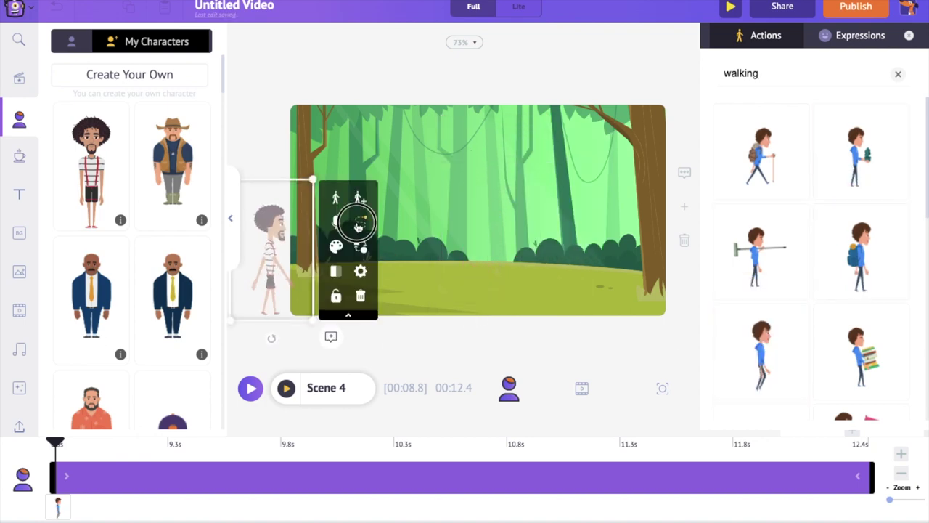
- Apply a left-to-right Smartmove to the walking character from about 9.6 s to 12.3 s, crossing the whole frame, and preview it
{"action": "left_click", "coordinate": [338, 226]}
{"action": "left_click_drag", "start_coordinate": [256, 490], "coordinate": [846, 483]}
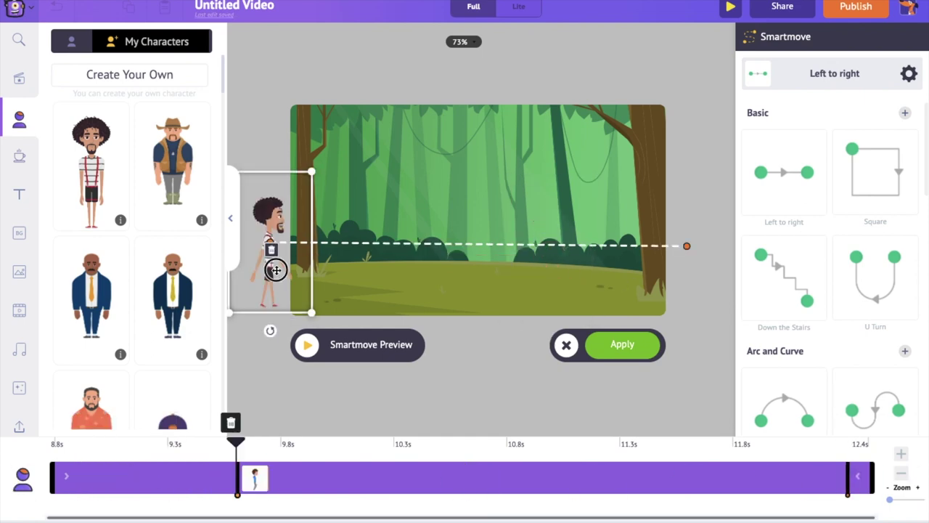
{"action": "left_click", "coordinate": [308, 345]}
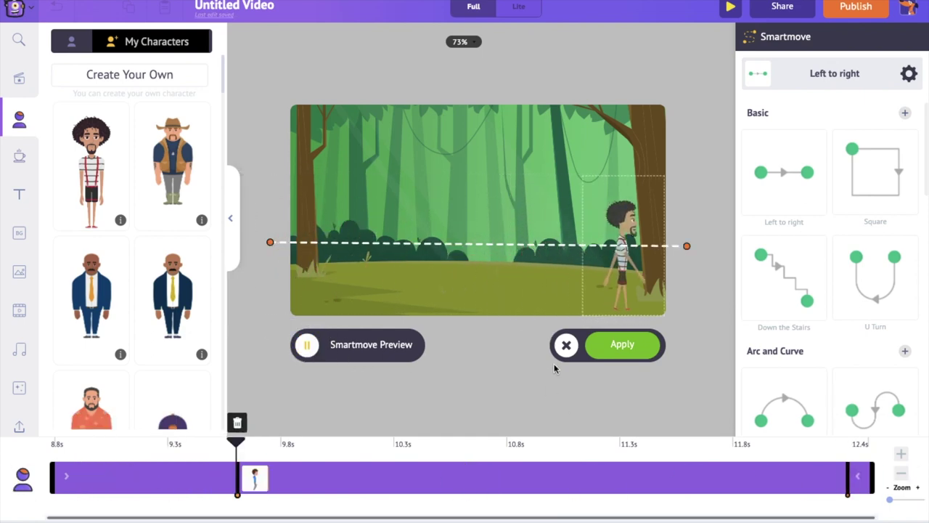
{"action": "left_click", "coordinate": [624, 344]}
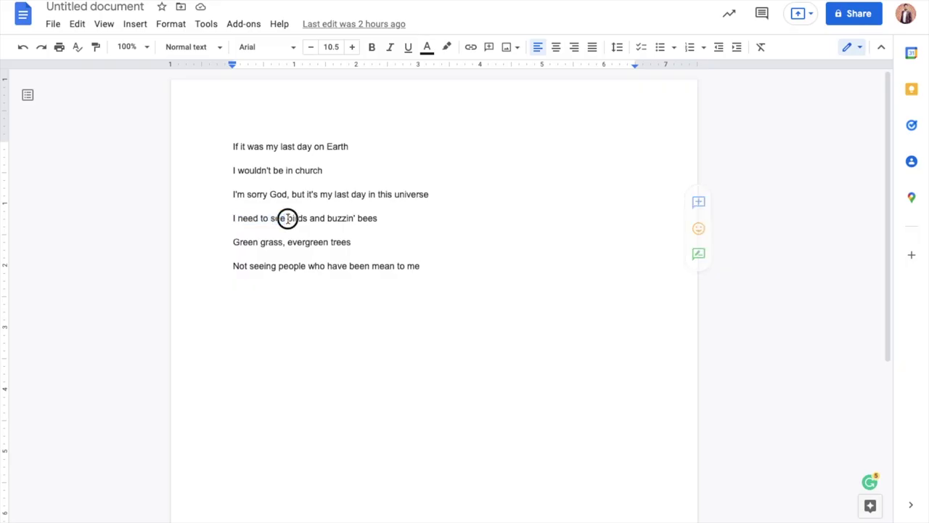
- Add consecutive Scene 4 lyric texts from the Google Docs lyrics: "birds and buzzin' bees", "Green grass,", "evergreen trees" and "Not seeing"
{"action": "left_click_drag", "start_coordinate": [288, 218], "coordinate": [378, 219]}
{"action": "left_click_drag", "start_coordinate": [298, 242], "coordinate": [347, 243]}
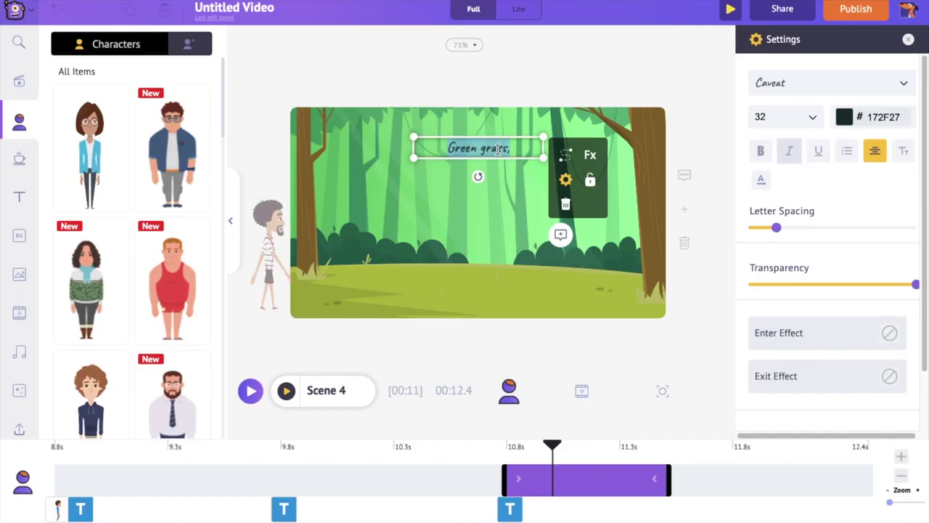
{"action": "type", "text": "evergreen tree"}
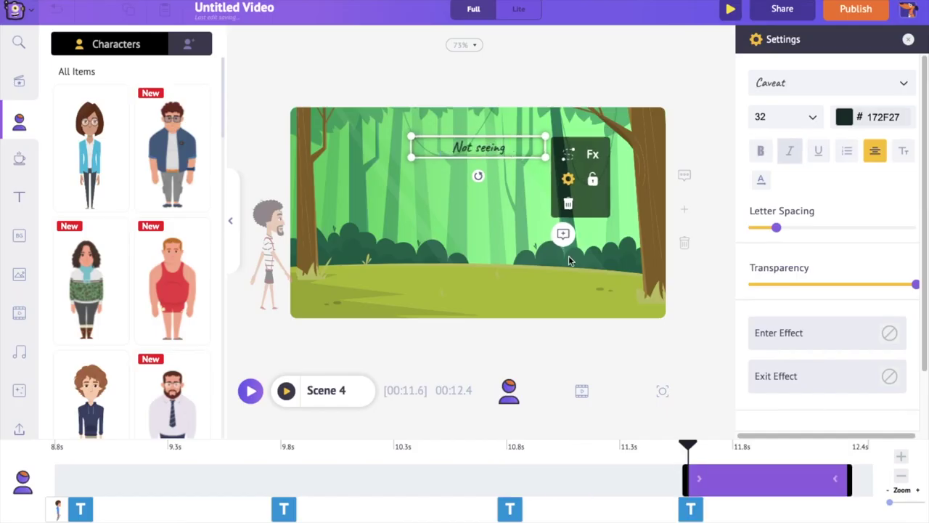
{"action": "left_click", "coordinate": [627, 352]}
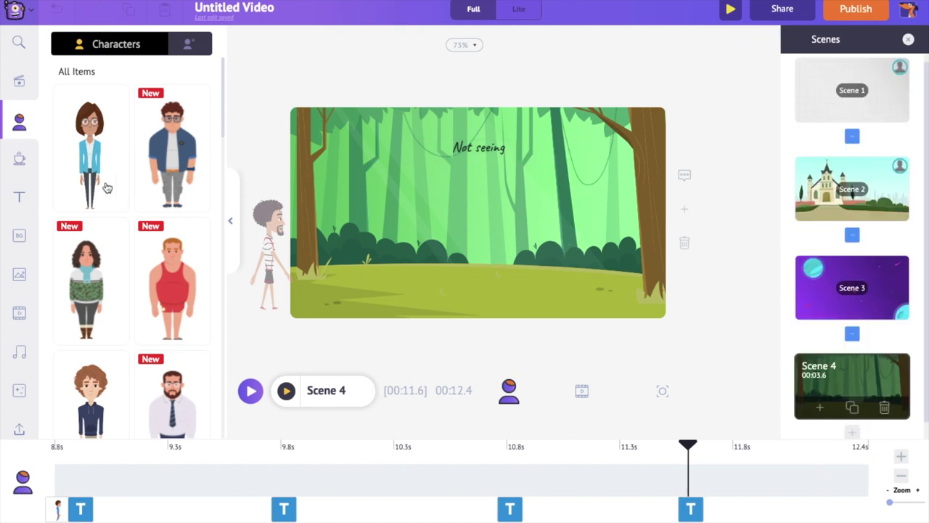
- Search the properties for "bee", add the plain yellow flying bee to Scene 4, and place it small by the left tree trunk
{"action": "left_click", "coordinate": [20, 160]}
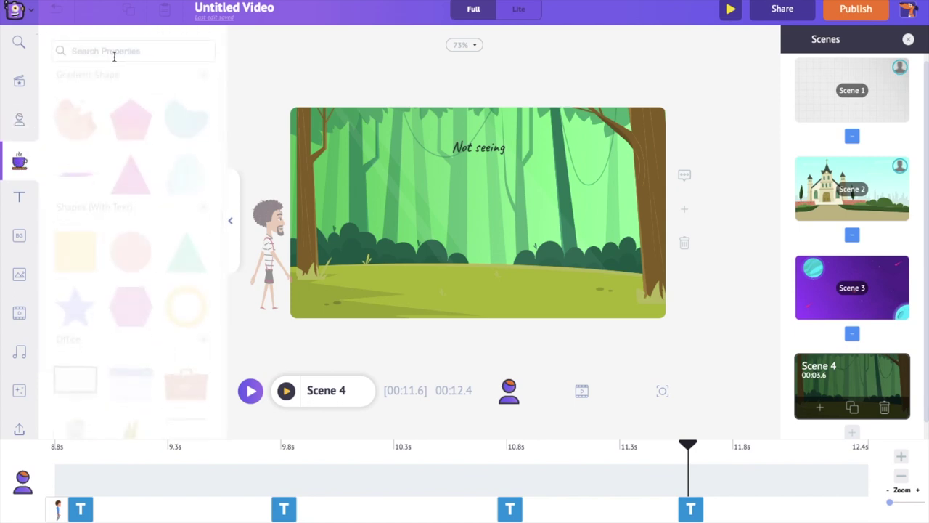
{"action": "left_click", "coordinate": [112, 53]}
{"action": "type", "text": "bee"}
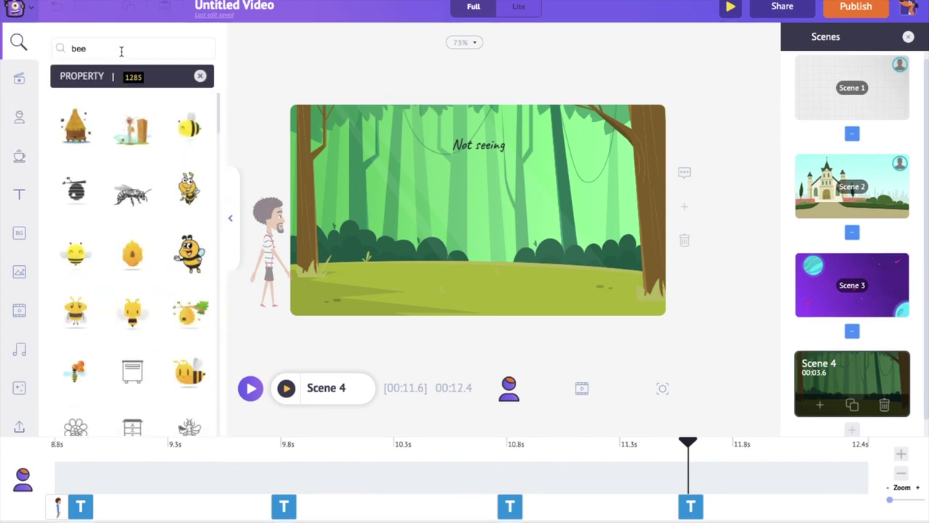
{"action": "left_click", "coordinate": [189, 127]}
{"action": "left_click_drag", "start_coordinate": [567, 300], "coordinate": [406, 182]}
{"action": "left_click", "coordinate": [340, 473]}
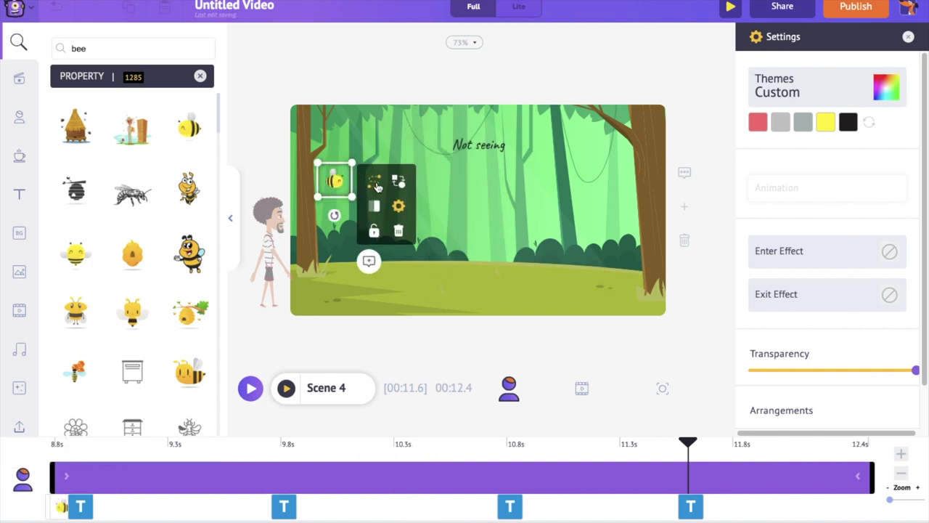
- Give the bee a left-to-right Smartmove with keyframes at about 9, 10.2 and 11.7 s, the middle one near the frame's centre
{"action": "left_click_drag", "start_coordinate": [171, 445], "coordinate": [249, 453]}
{"action": "left_click", "coordinate": [641, 472]}
{"action": "left_click_drag", "start_coordinate": [637, 473], "coordinate": [724, 481]}
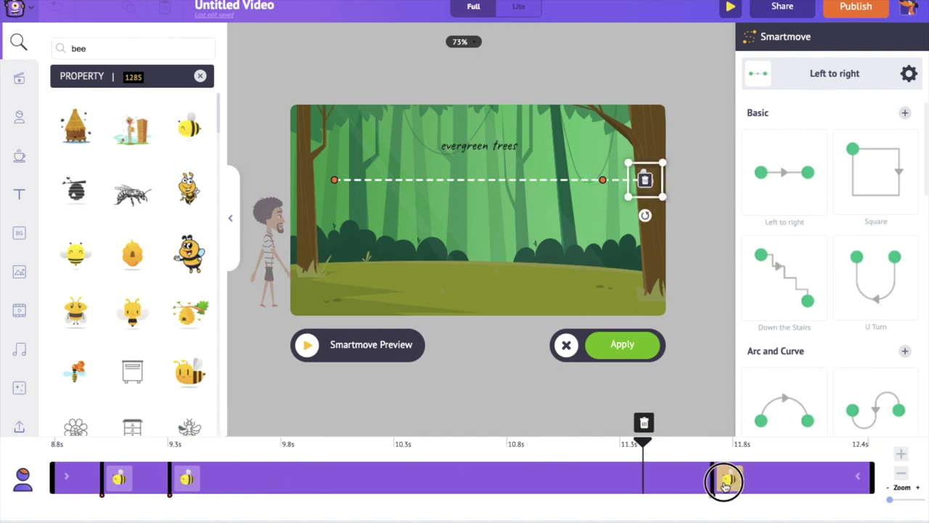
{"action": "left_click_drag", "start_coordinate": [202, 484], "coordinate": [406, 483]}
{"action": "left_click", "coordinate": [406, 483]}
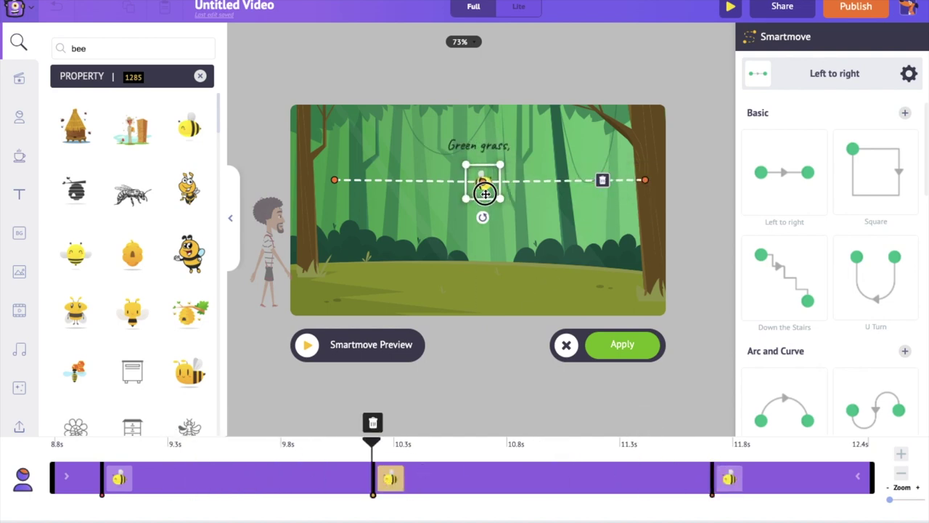
- Move the start of the bee's path outside the frame's left edge and its end beyond the right edge
{"action": "left_click", "coordinate": [334, 181]}
{"action": "left_click_drag", "start_coordinate": [334, 182], "coordinate": [255, 177]}
{"action": "left_click", "coordinate": [645, 180]}
{"action": "left_click_drag", "start_coordinate": [670, 193], "coordinate": [672, 205]}
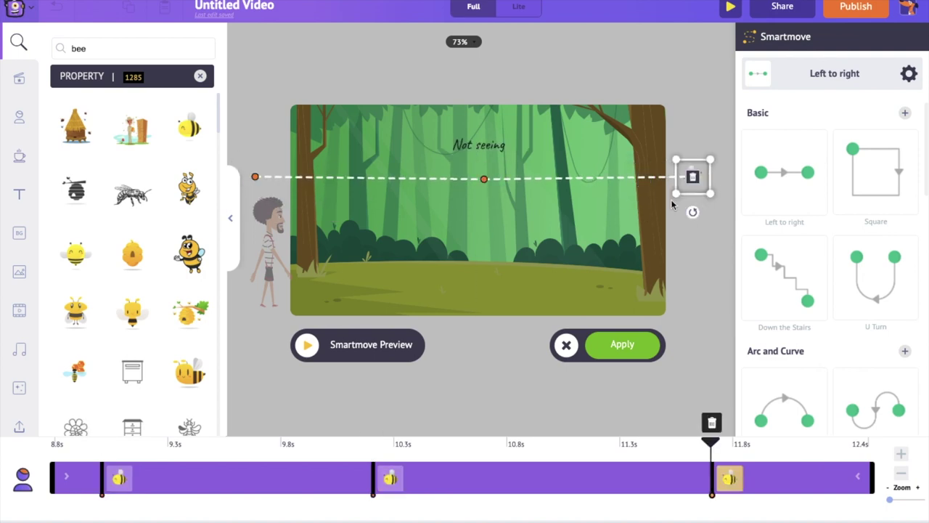
- Preview the bee's Smartmove, bend its path into a wave that dips in the first half and rises in the second, and apply it
{"action": "left_click", "coordinate": [306, 349]}
{"action": "left_click", "coordinate": [393, 178]}
{"action": "left_click_drag", "start_coordinate": [392, 178], "coordinate": [392, 209]}
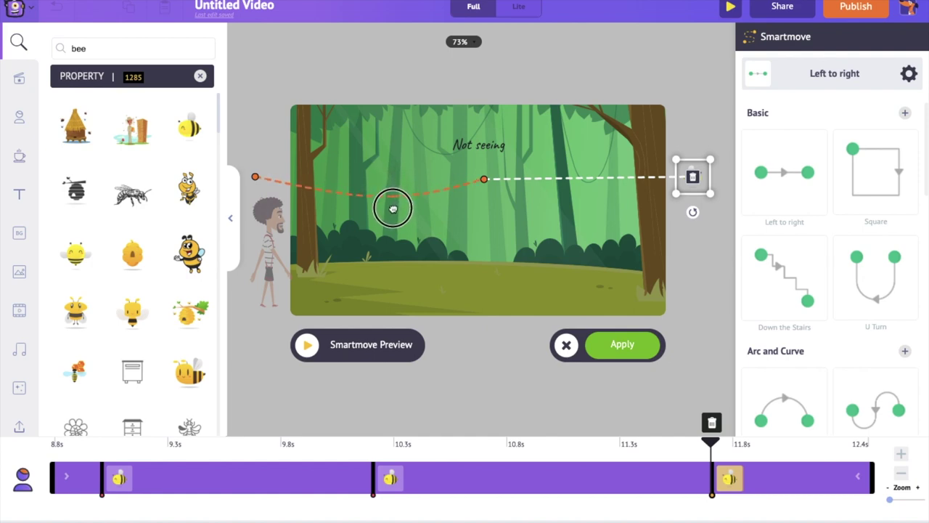
{"action": "mouse_move", "coordinate": [360, 195]}
{"action": "left_mouse_down"}
{"action": "mouse_move", "coordinate": [348, 193]}
{"action": "mouse_move", "coordinate": [356, 207]}
{"action": "left_mouse_up"}
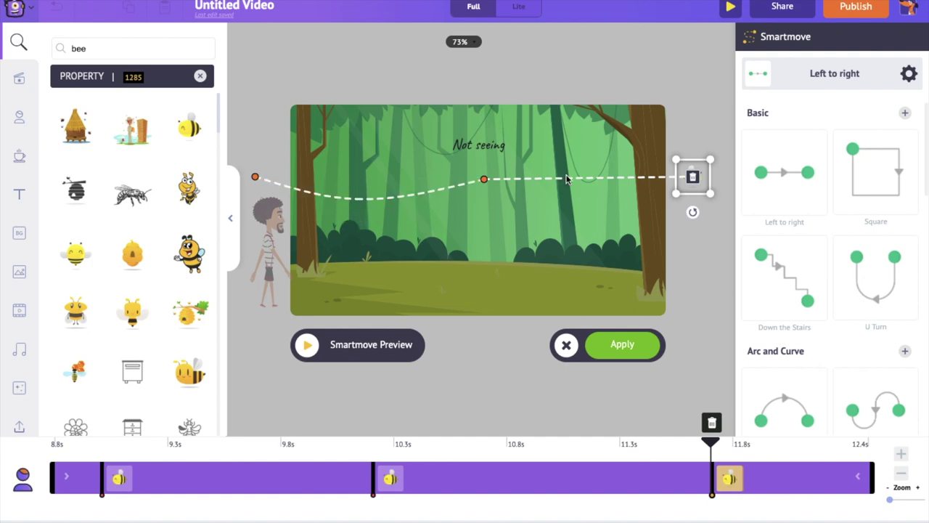
{"action": "left_click_drag", "start_coordinate": [578, 178], "coordinate": [584, 155]}
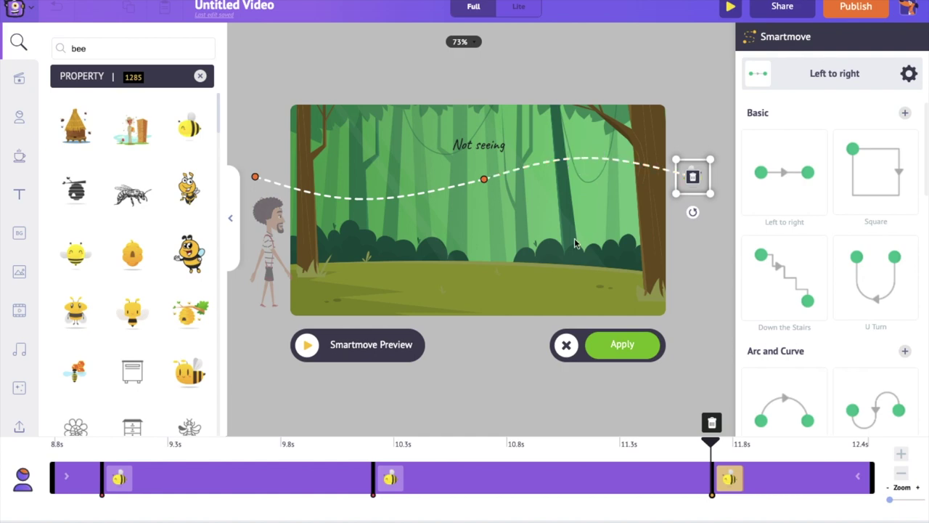
{"action": "left_click", "coordinate": [615, 352]}
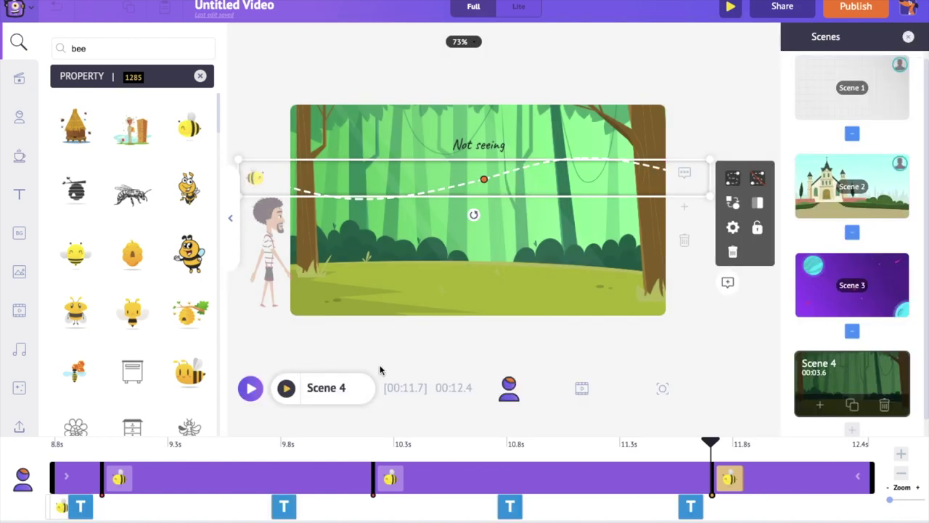
- Apply a Dynamic Camera to Scene 4, shrinking its frame slightly for a subtle zoom-in, and preview the scene
{"action": "left_click", "coordinate": [661, 387]}
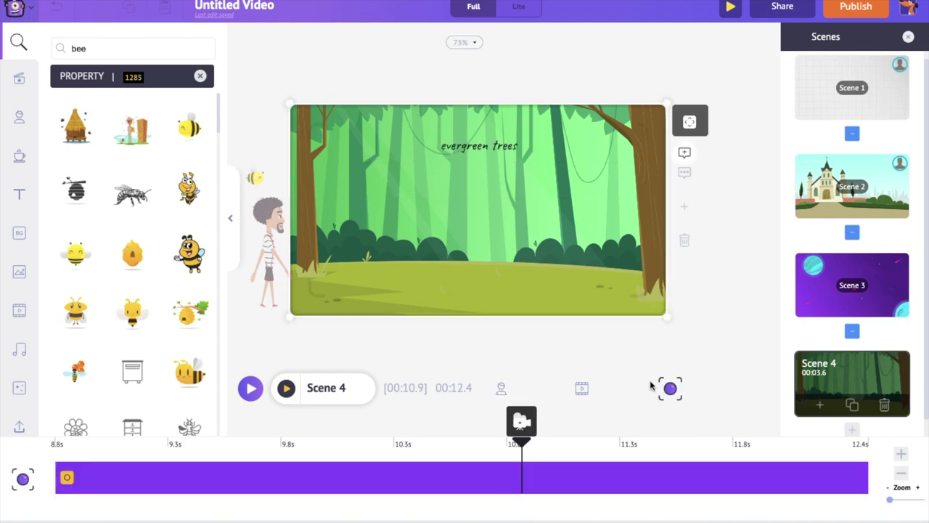
{"action": "left_click", "coordinate": [67, 477]}
{"action": "left_click", "coordinate": [155, 419]}
{"action": "left_click_drag", "start_coordinate": [294, 320], "coordinate": [296, 314]}
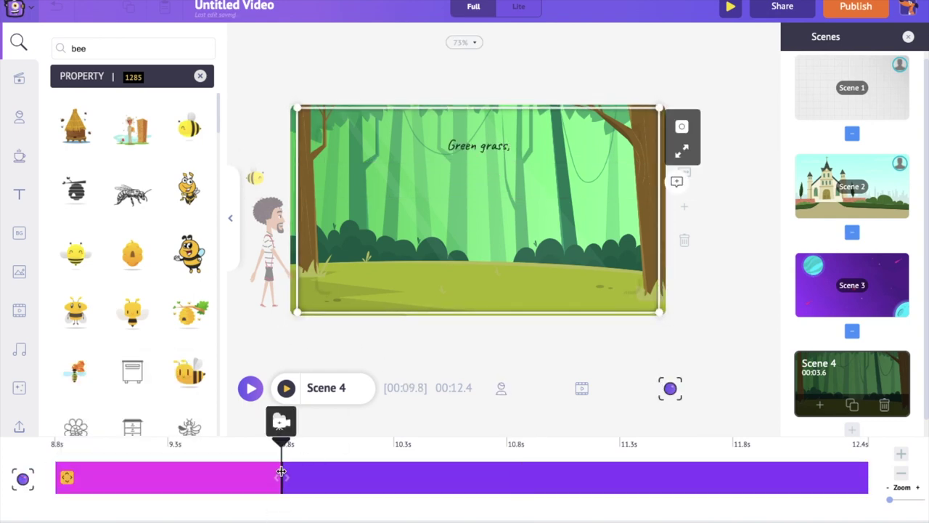
{"action": "left_click", "coordinate": [286, 388]}
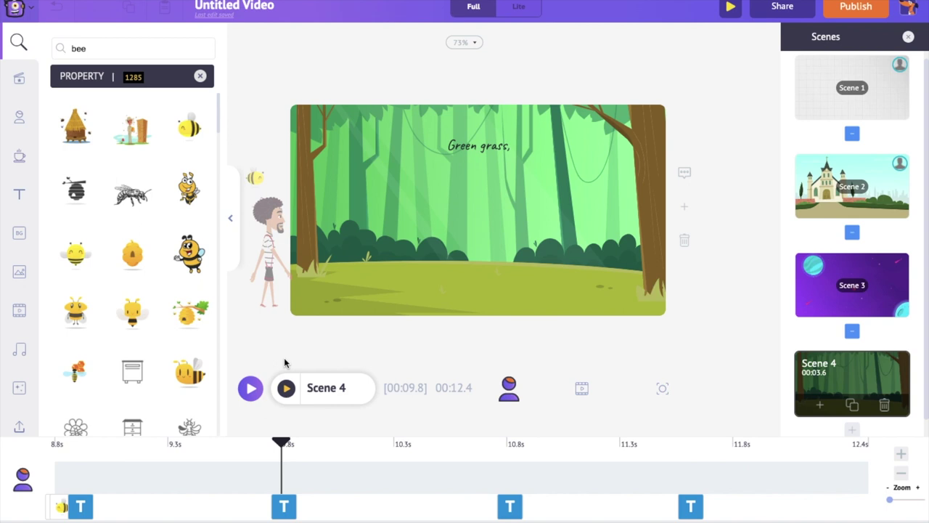
- Add Scene 5 after the forest scene and shorten it to 4.1 seconds
{"action": "scroll", "coordinate": [823, 362], "scroll_direction": "down", "scroll_amount": 1}
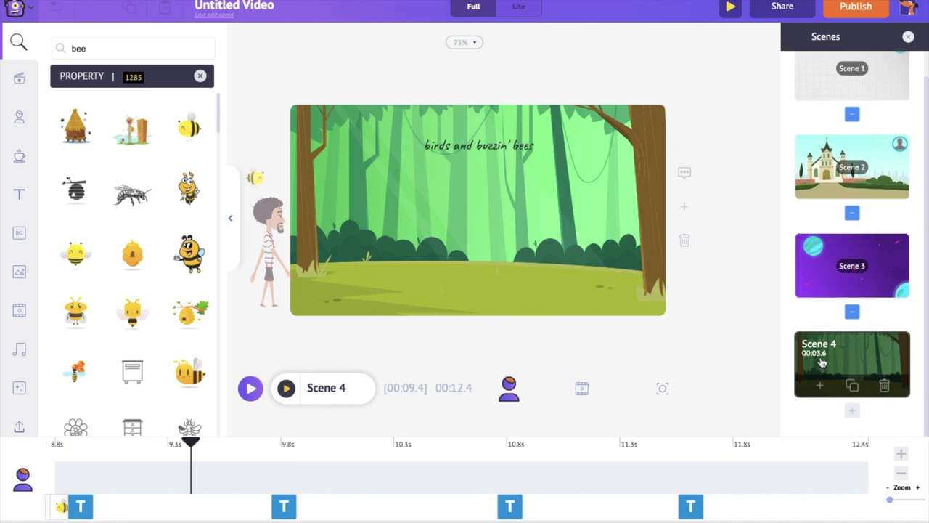
{"action": "left_click", "coordinate": [854, 413]}
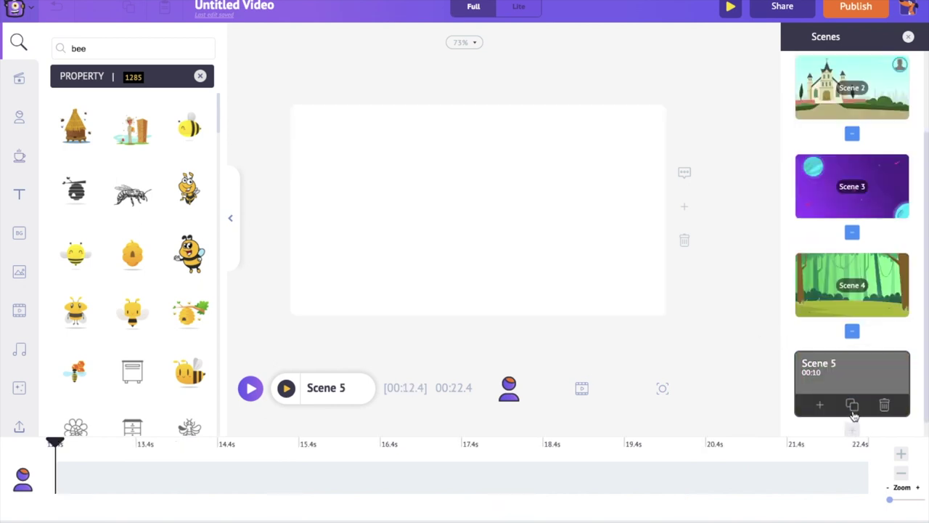
{"action": "left_click", "coordinate": [584, 390]}
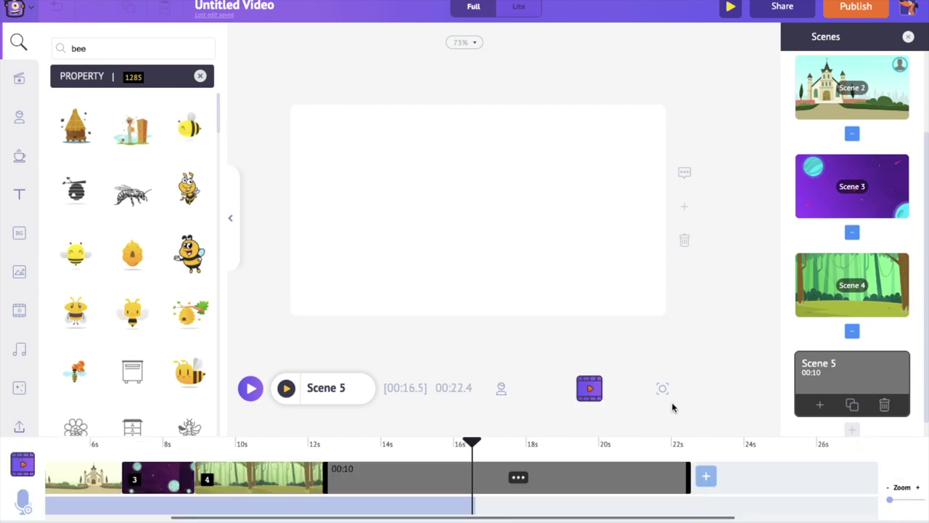
{"action": "left_click", "coordinate": [616, 475]}
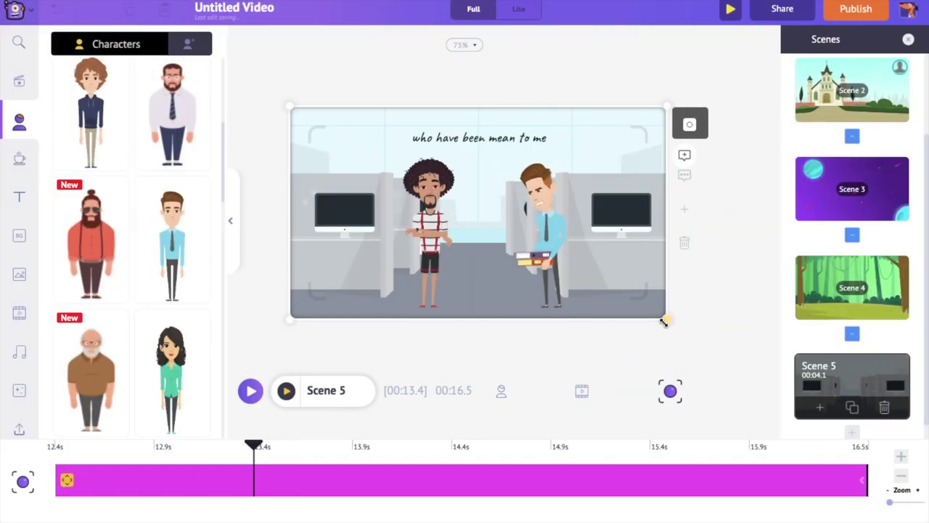
- Shrink Scene 5's Dynamic Camera frame slightly for a subtle zoom-in, and preview the whole video
{"action": "left_click_drag", "start_coordinate": [660, 317], "coordinate": [655, 312]}
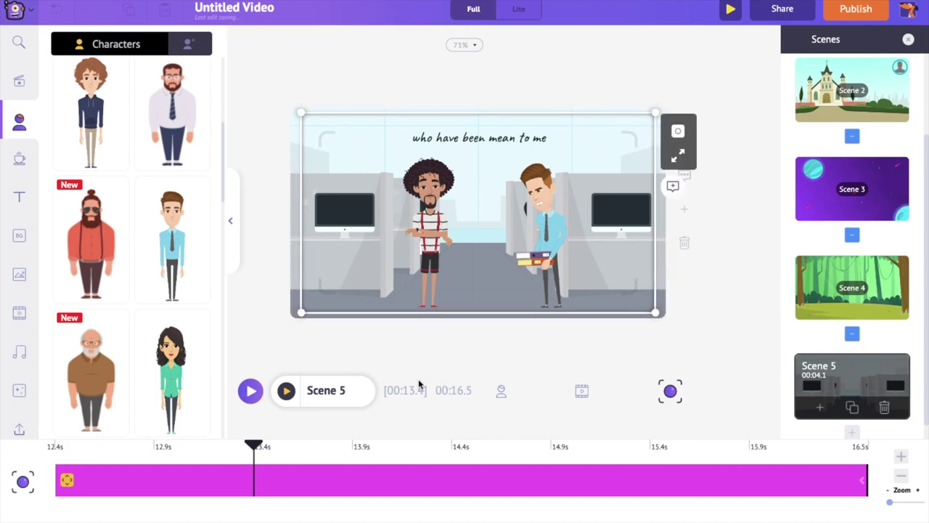
{"action": "left_click", "coordinate": [502, 392]}
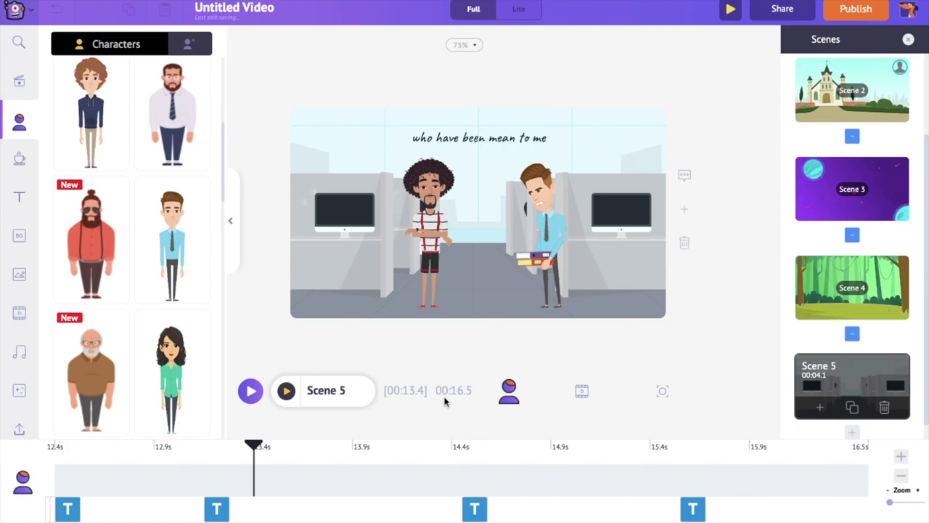
{"action": "left_click", "coordinate": [731, 11]}
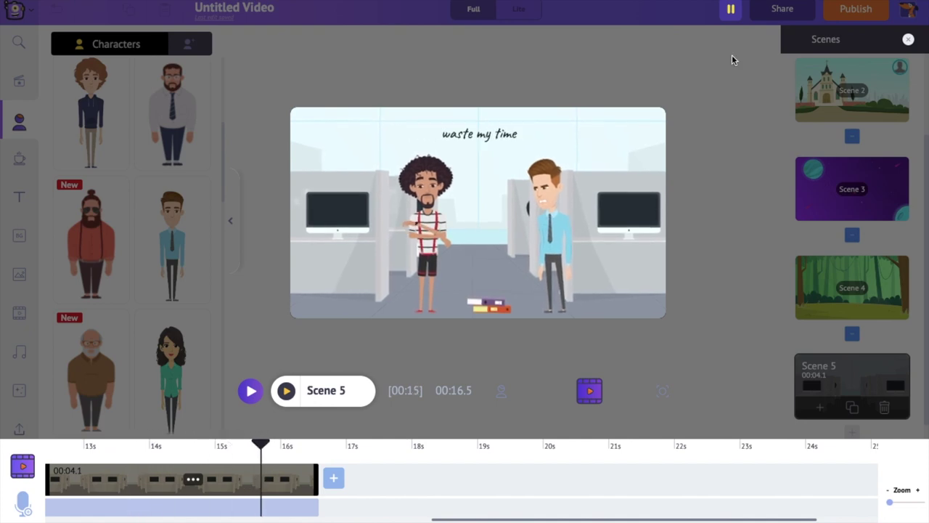
{"action": "left_click", "coordinate": [731, 55]}
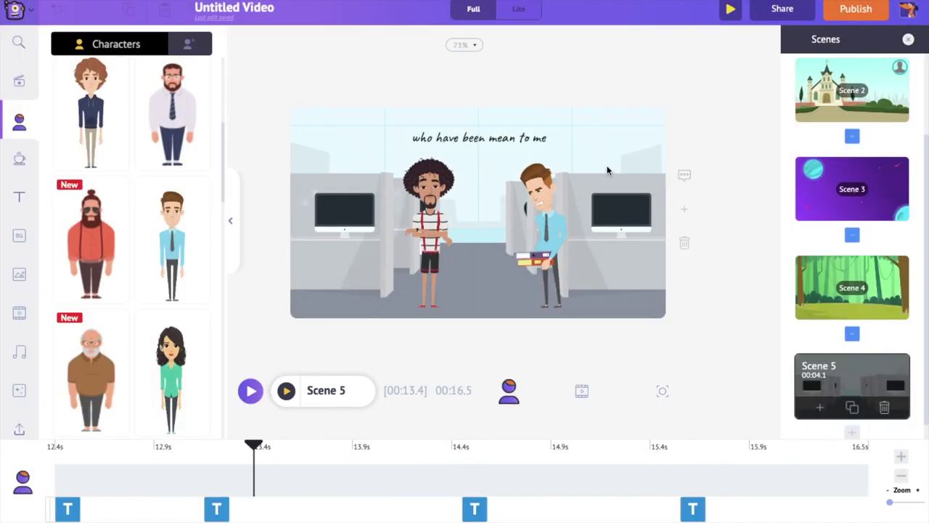
- Open the publishing options for downloading the finished video
{"action": "left_click", "coordinate": [843, 15]}
{"action": "left_click", "coordinate": [789, 75]}
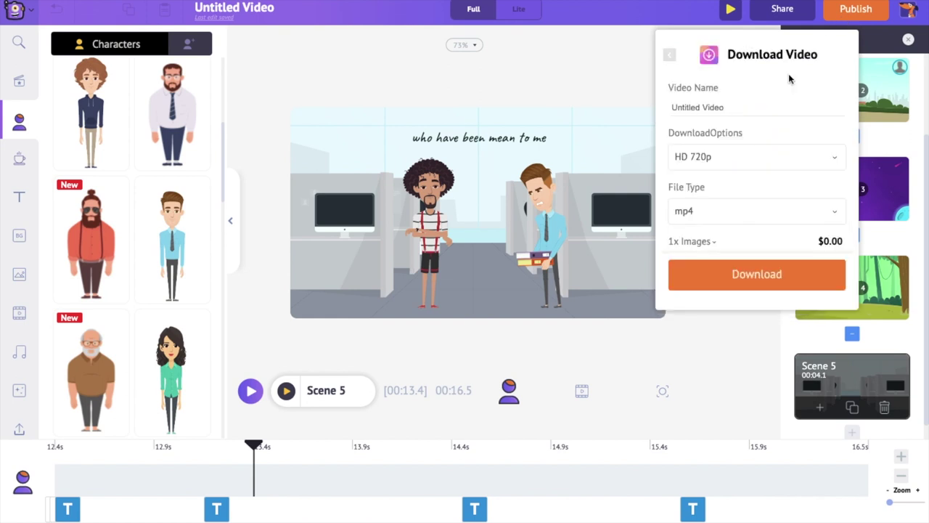